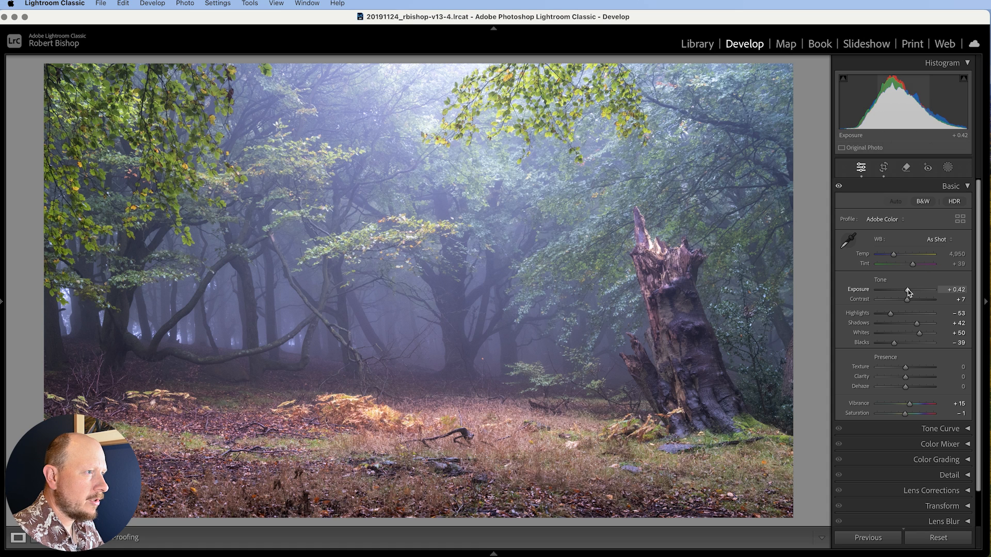
# Step: Adjust the photo's tone: Exposure +0.30, Contrast +46, Highlights −100, Whites +31 and Blacks −14
pyautogui.moveTo(908, 292); pyautogui.dragTo(908, 292)
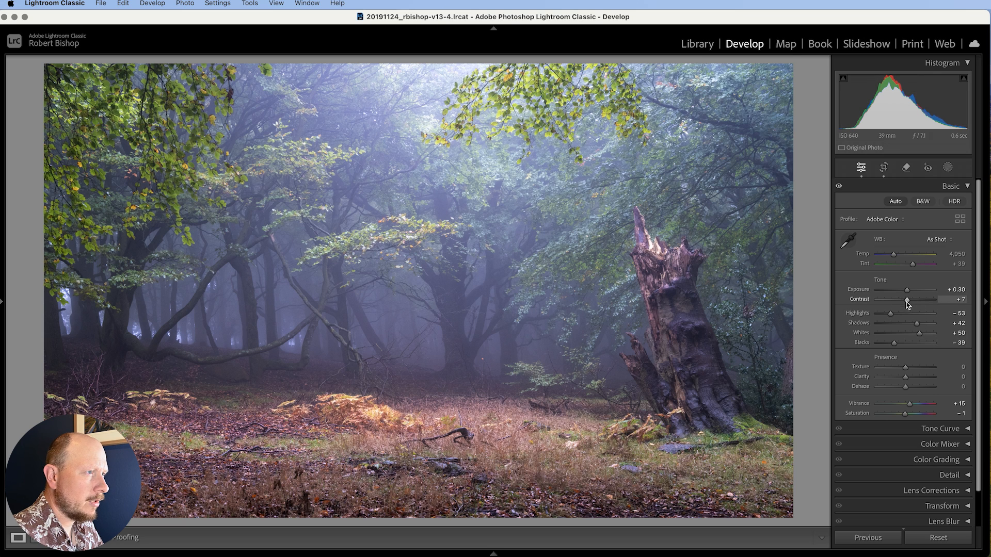
pyautogui.moveTo(890, 313); pyautogui.dragTo(852, 311)
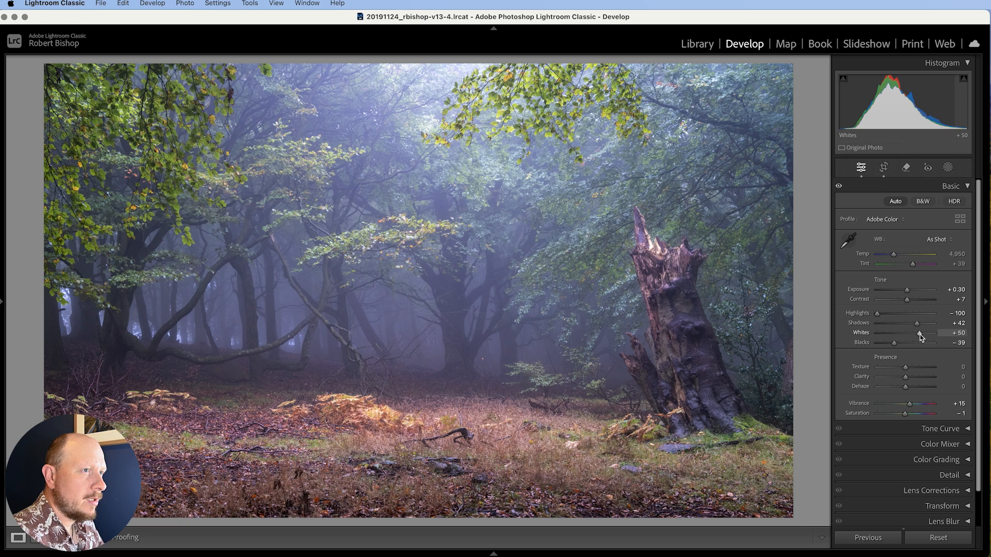
pyautogui.moveTo(921, 337); pyautogui.dragTo(900, 346)
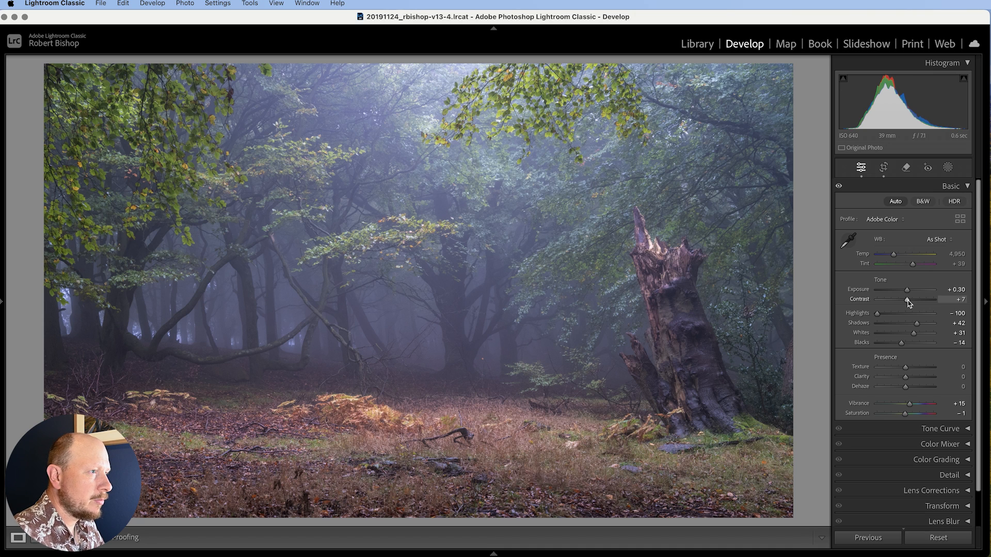
pyautogui.moveTo(907, 303); pyautogui.dragTo(921, 304)
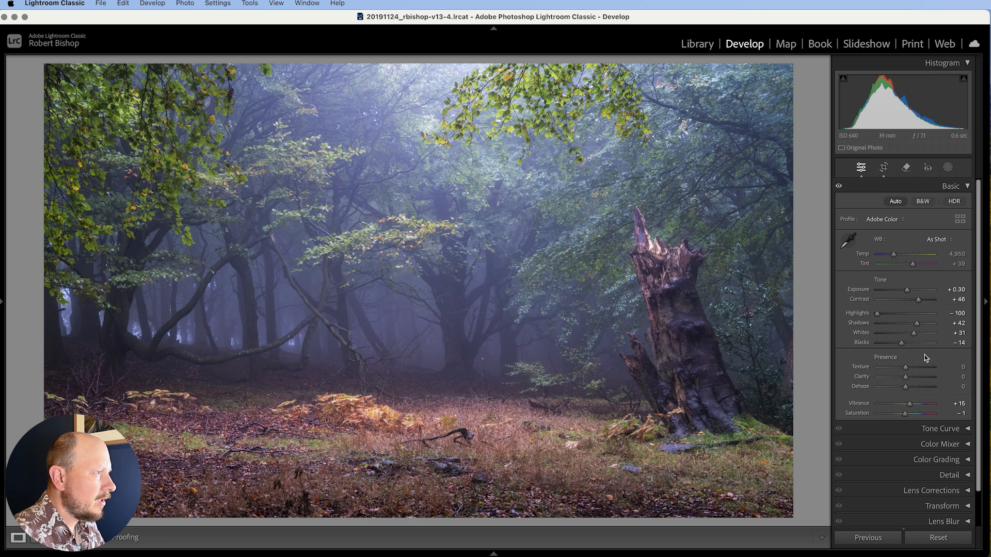
# Step: Set the photo's Vibrance to +11, Saturation to −26 and white balance temperature to 4,945
pyautogui.moveTo(909, 405); pyautogui.dragTo(899, 416)
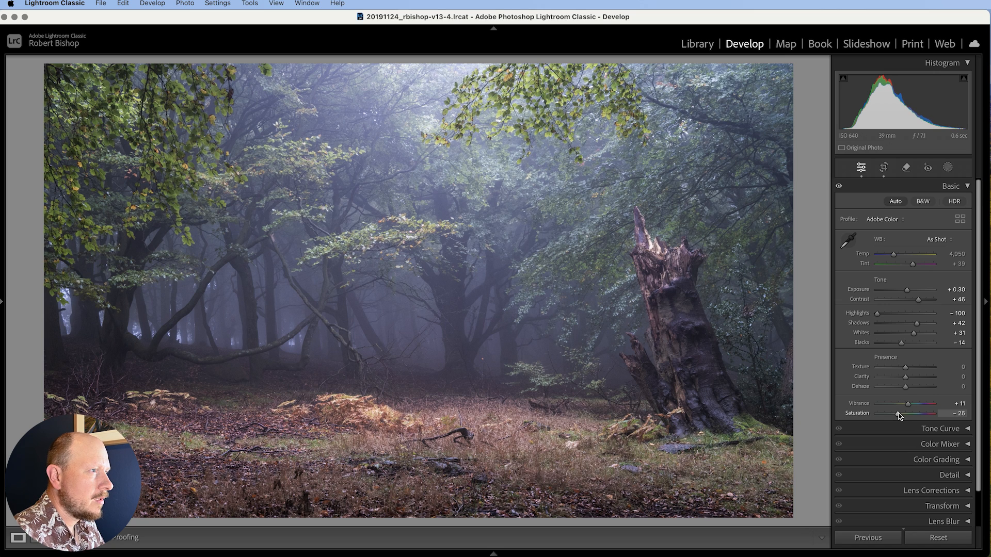
pyautogui.moveTo(895, 257)
pyautogui.mouseDown()
pyautogui.moveTo(885, 255)
pyautogui.moveTo(896, 259)
pyautogui.mouseUp()
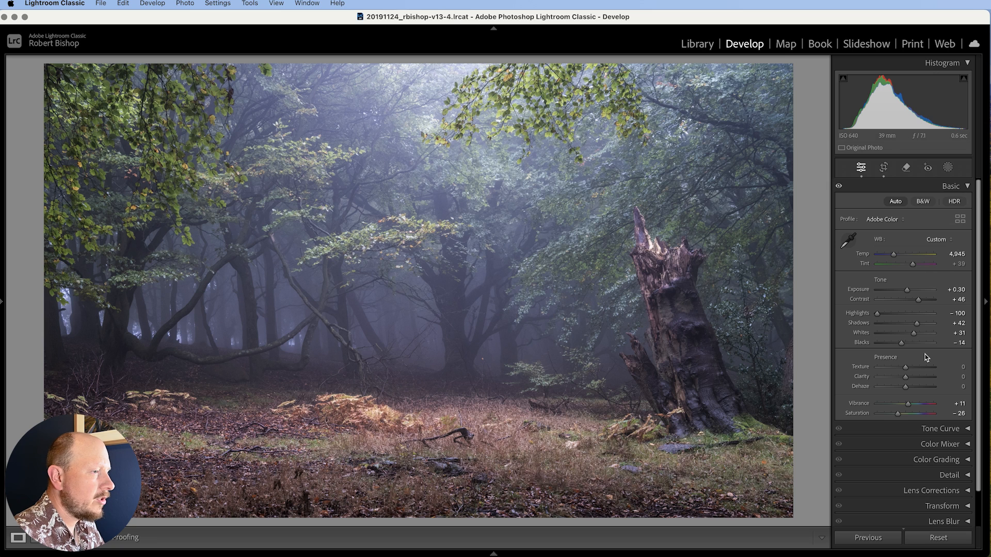
# Step: Check the noise in the trees and leaves up close, set manual Luminance noise reduction to 49 and sharpening Amount to 0
pyautogui.click(965, 474)
pyautogui.scroll(-5, 944, 413)
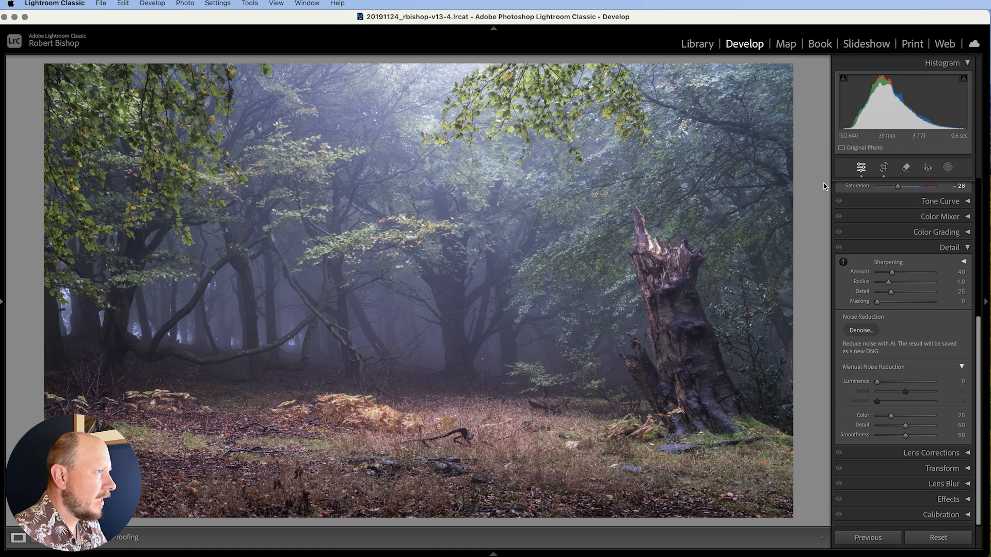
pyautogui.click(490, 300)
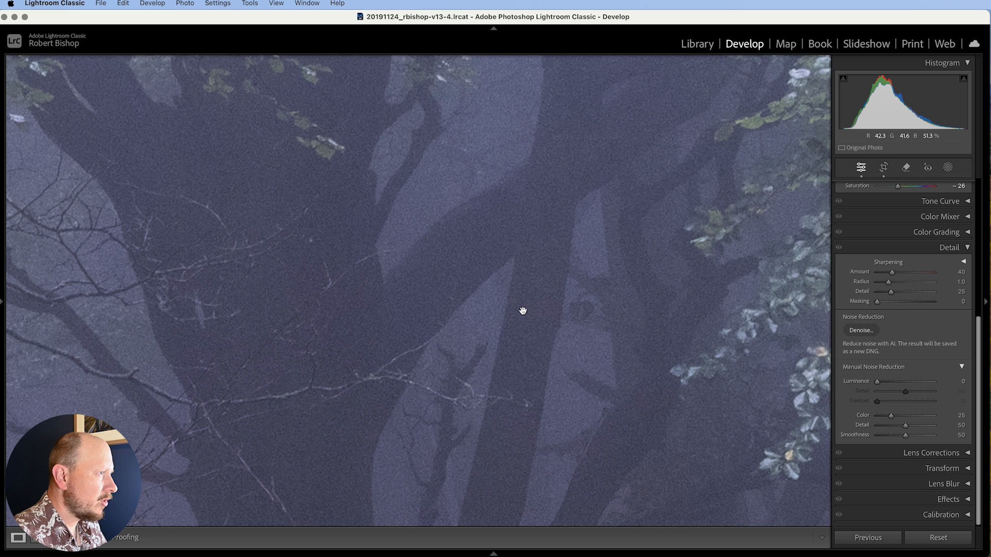
pyautogui.moveTo(522, 311); pyautogui.dragTo(387, 230)
pyautogui.moveTo(546, 228); pyautogui.dragTo(367, 321)
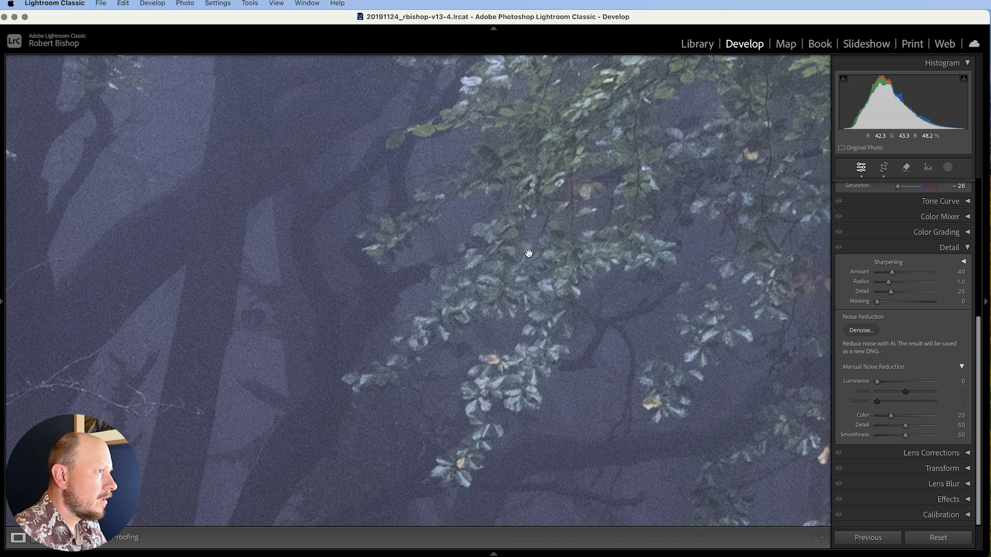
pyautogui.moveTo(528, 253); pyautogui.dragTo(416, 316)
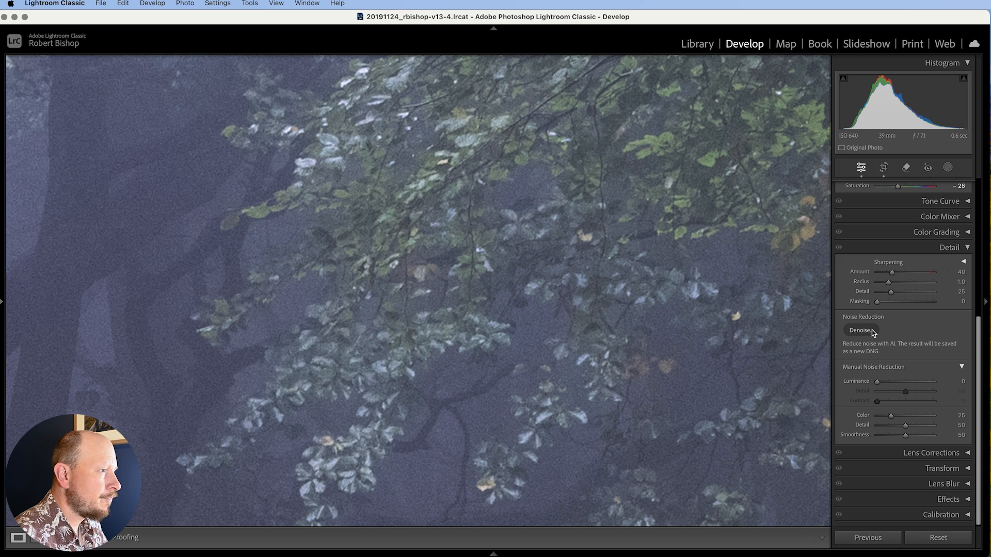
pyautogui.scroll(-1, 875, 381)
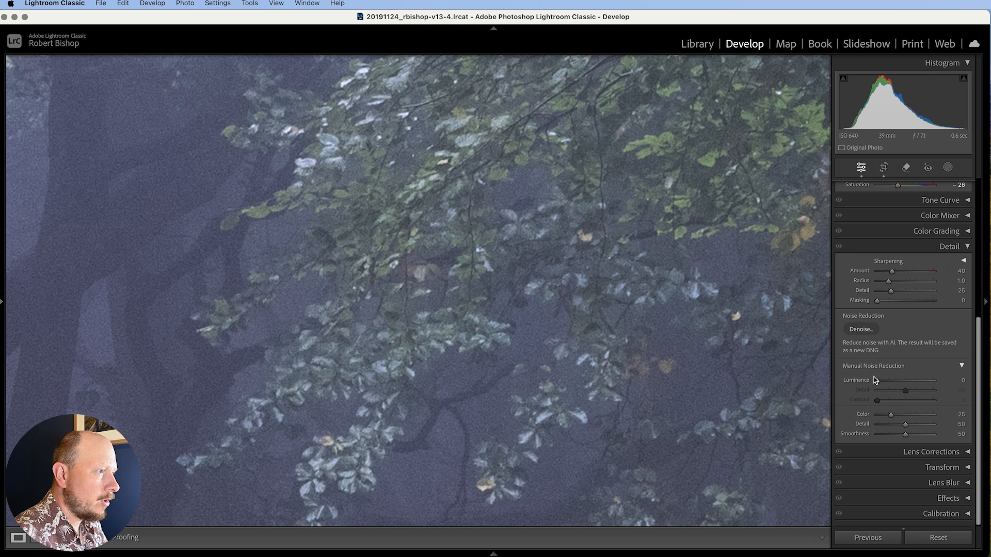
pyautogui.moveTo(876, 381); pyautogui.dragTo(905, 385)
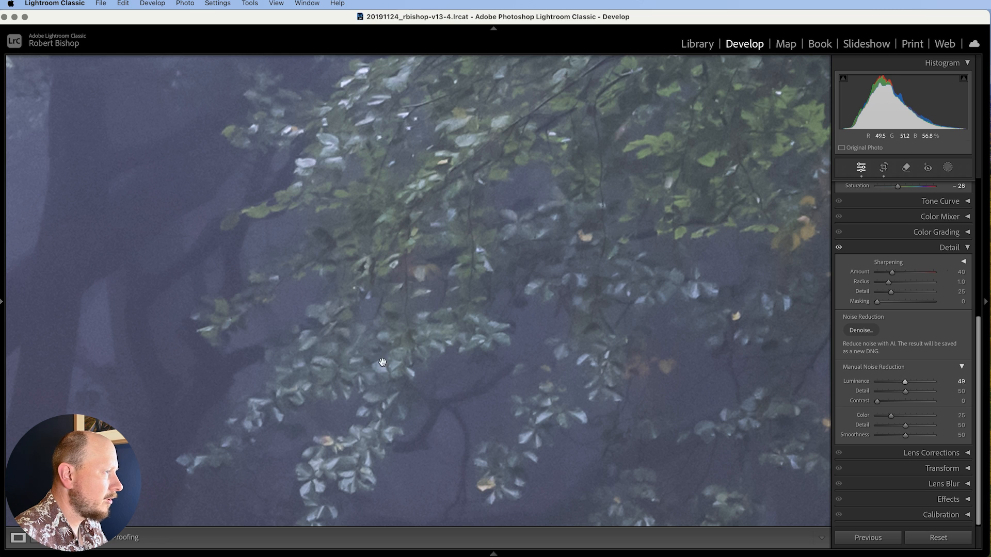
pyautogui.click(838, 248)
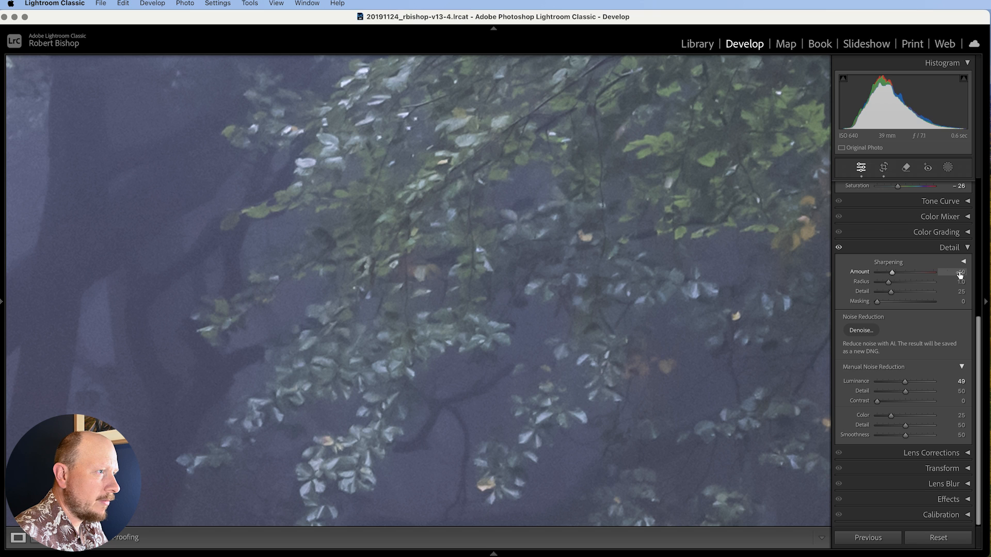
pyautogui.moveTo(893, 277); pyautogui.dragTo(847, 274)
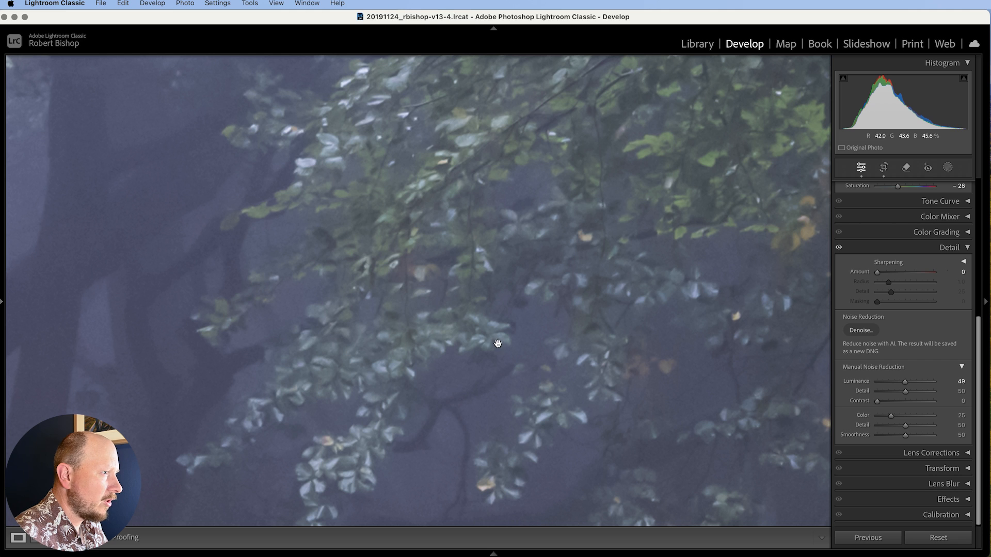
pyautogui.click(429, 309)
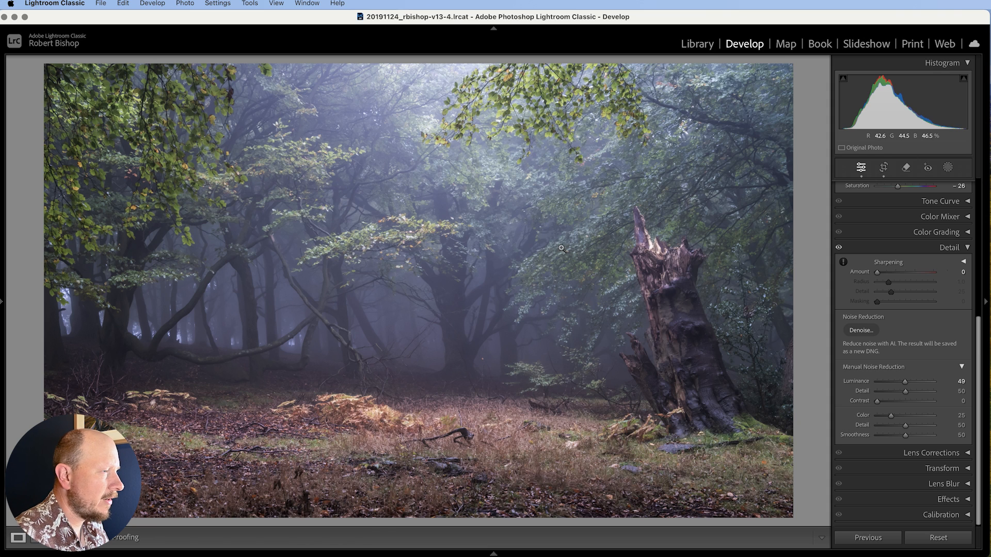
# Step: Try opposing Texture and Clarity combinations, such as Texture −52 with Clarity +51 and Texture +100 with Clarity −90
pyautogui.scroll(1, 908, 351)
pyautogui.scroll(4, 908, 350)
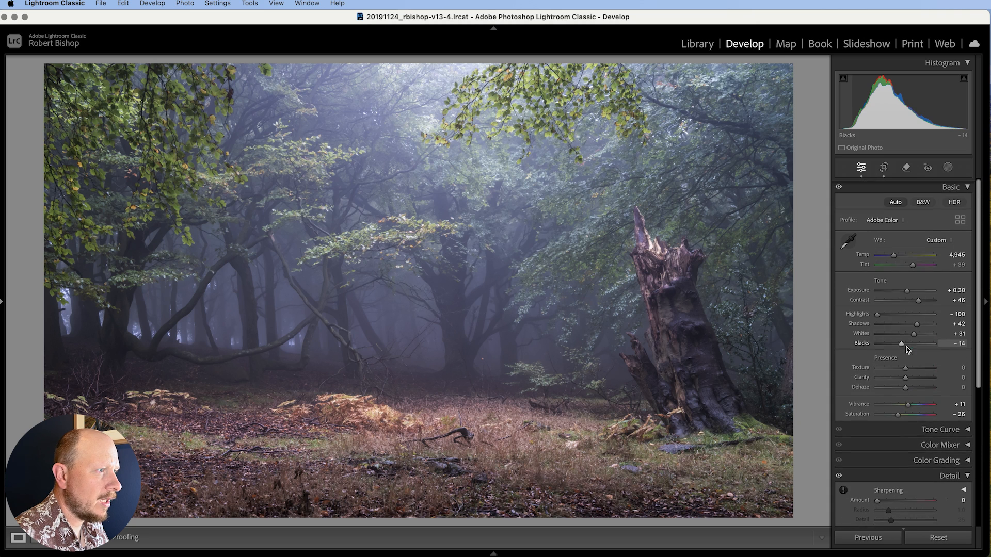
pyautogui.scroll(-2, 911, 375)
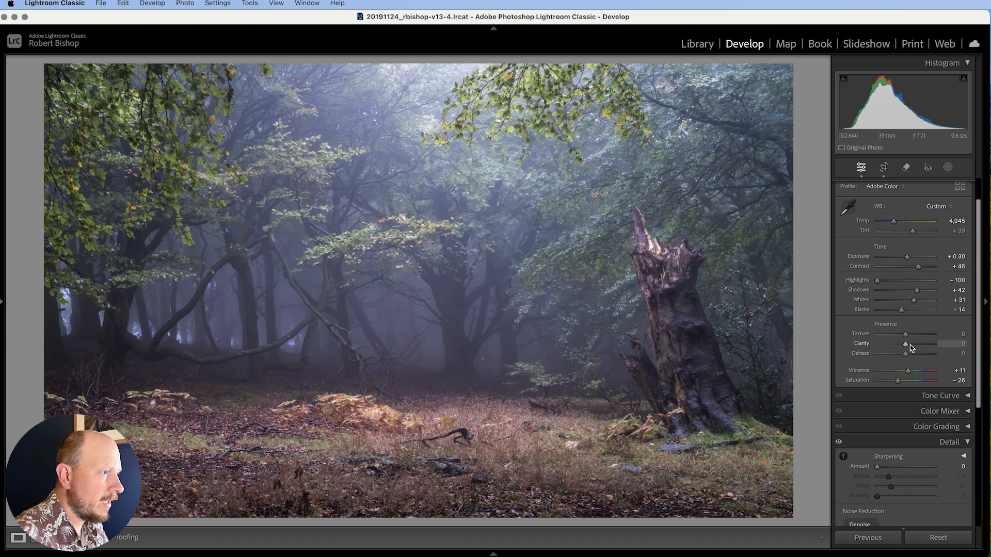
pyautogui.moveTo(905, 347)
pyautogui.mouseDown()
pyautogui.moveTo(915, 346)
pyautogui.moveTo(889, 336)
pyautogui.mouseUp()
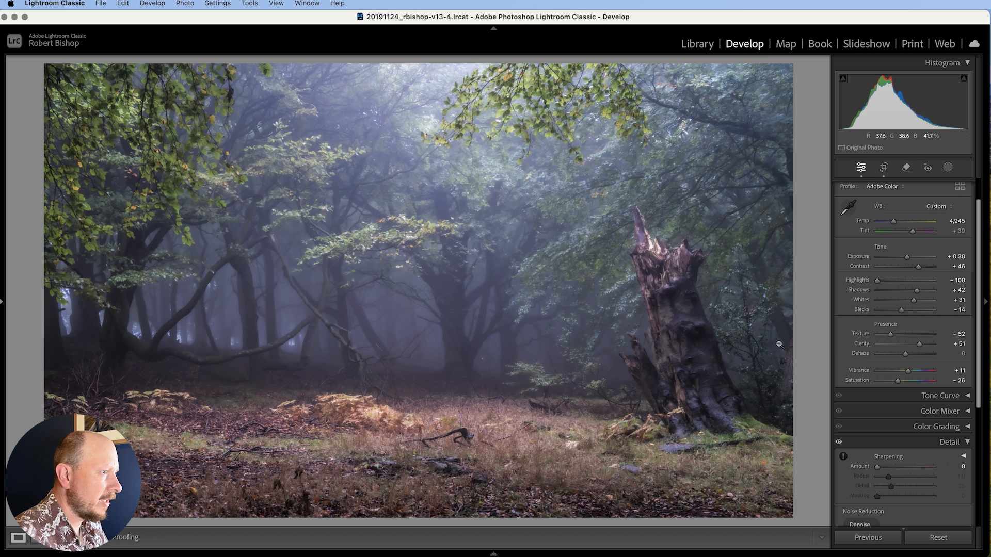
pyautogui.moveTo(918, 344); pyautogui.dragTo(879, 344)
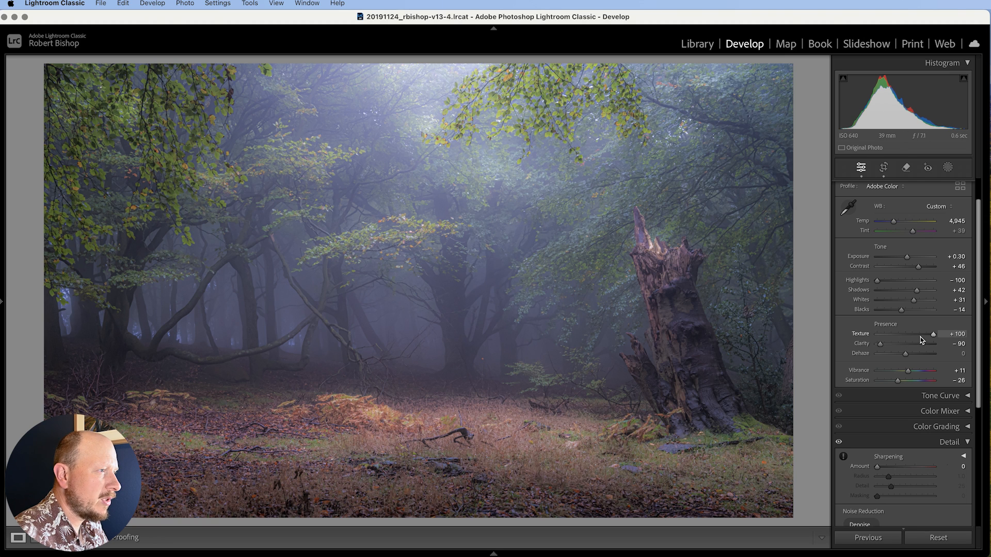
pyautogui.moveTo(934, 336); pyautogui.dragTo(908, 345)
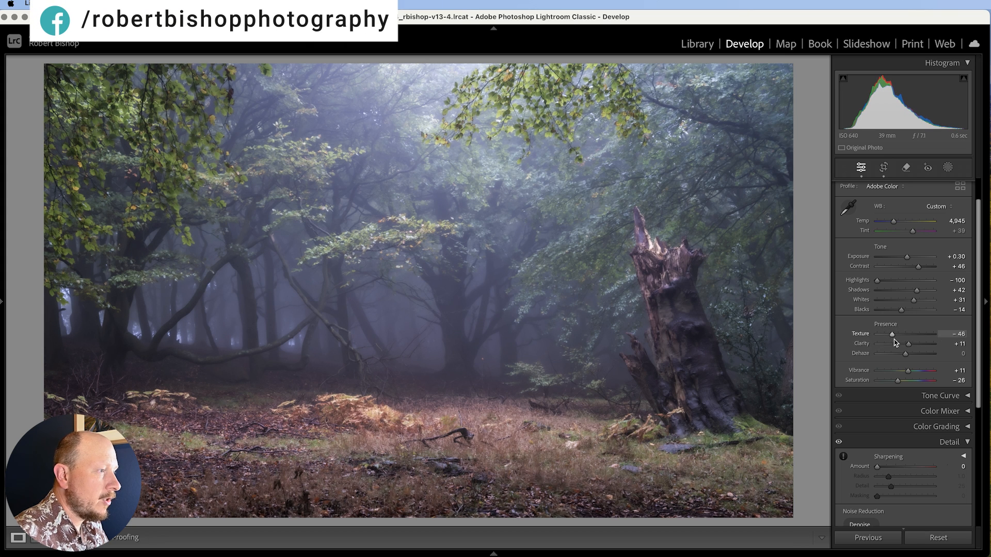
pyautogui.moveTo(906, 346); pyautogui.dragTo(898, 347)
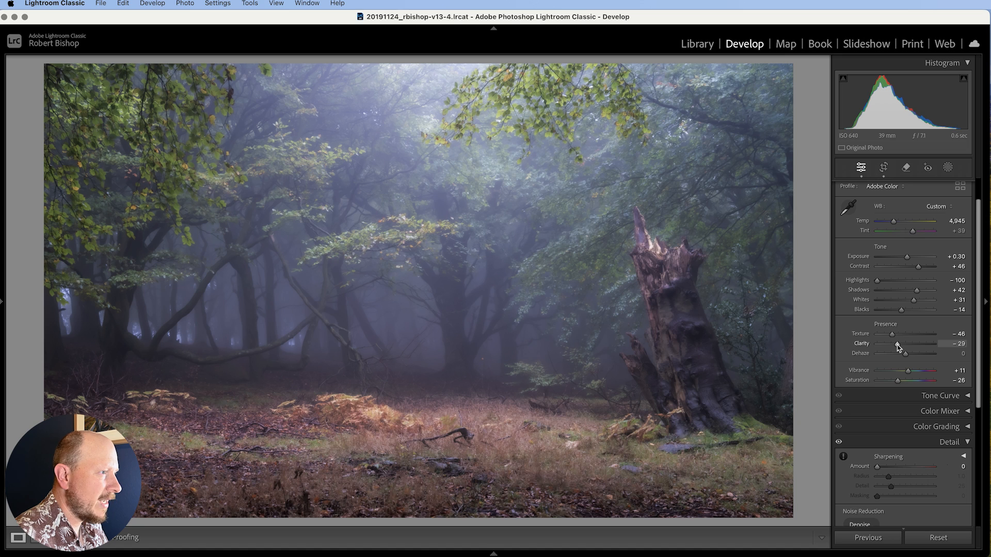
# Step: Set the photo's Clarity to −10, Texture to −20 and Dehaze to +5
pyautogui.moveTo(898, 348); pyautogui.dragTo(901, 347)
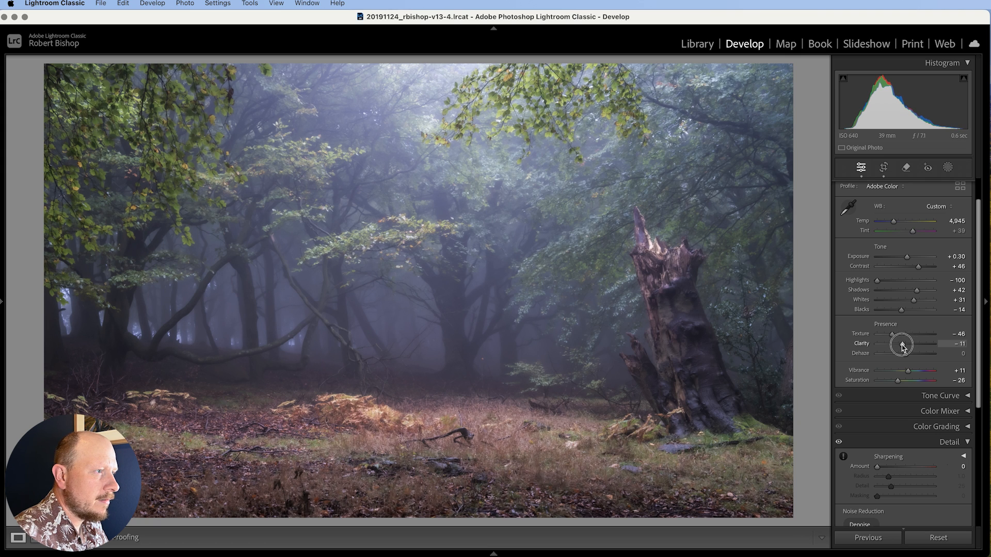
pyautogui.moveTo(892, 335); pyautogui.dragTo(901, 339)
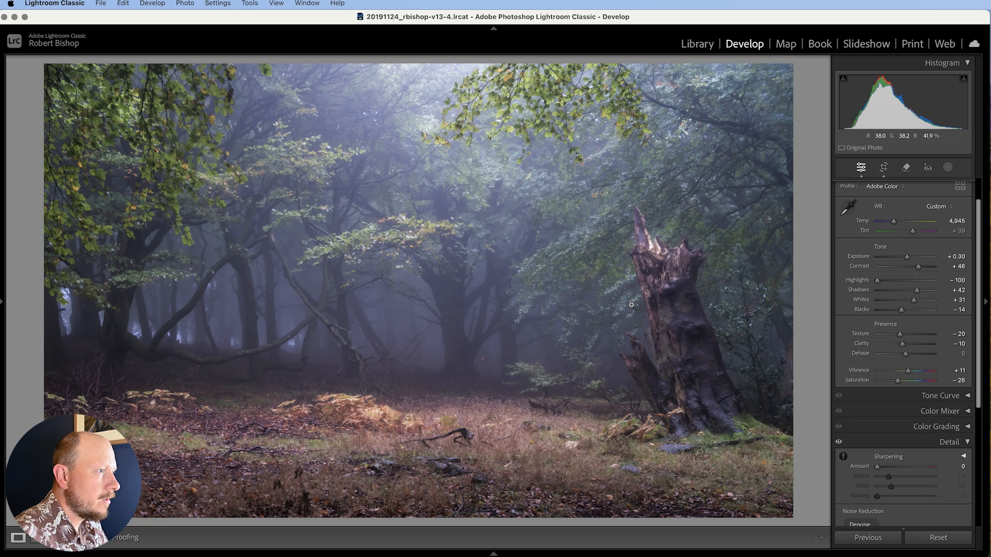
pyautogui.moveTo(906, 357); pyautogui.dragTo(908, 356)
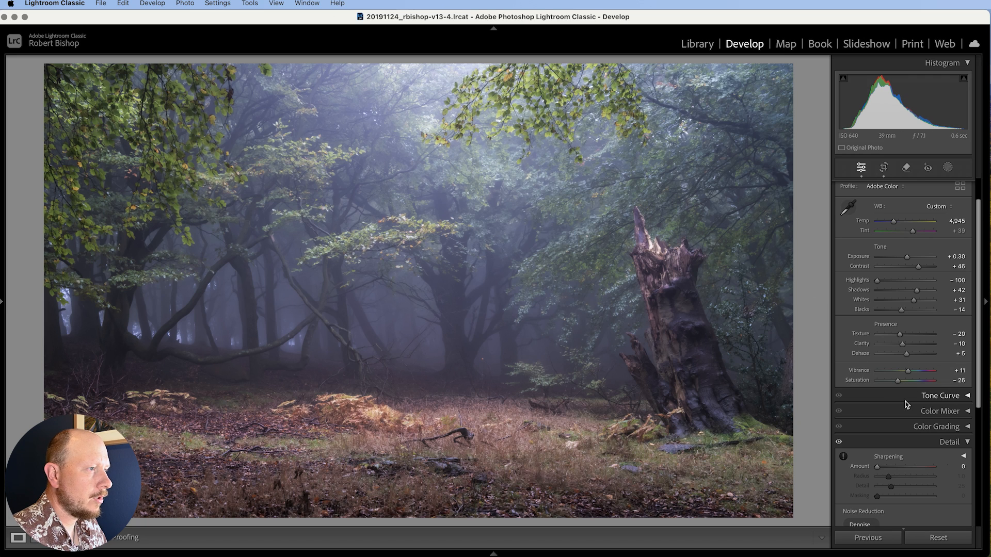
# Step: Set the Color Mixer luminance to yellow +26, green +11, blue −23, orange −15 and red −33
pyautogui.click(963, 411)
pyautogui.scroll(-5, 923, 383)
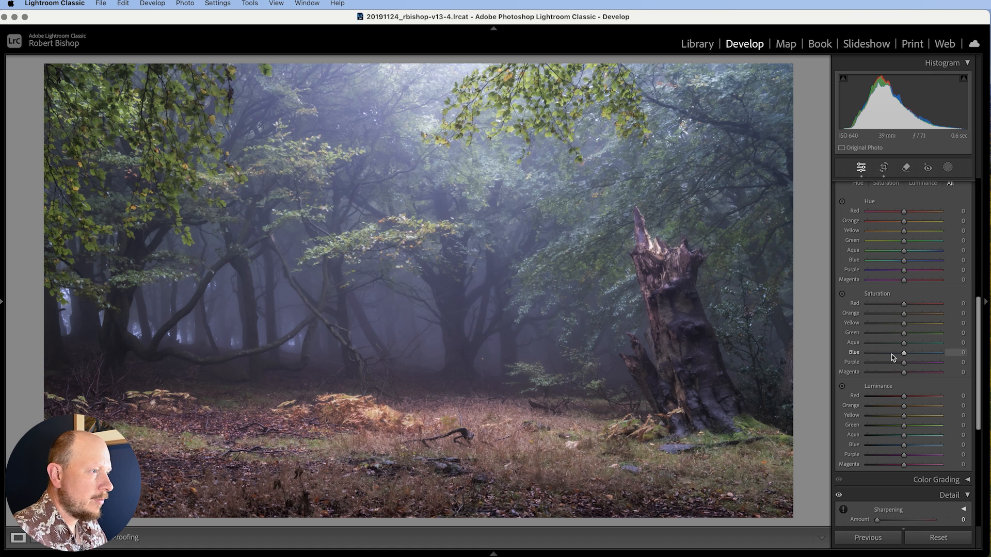
pyautogui.click(904, 416)
pyautogui.moveTo(904, 418)
pyautogui.mouseDown()
pyautogui.moveTo(928, 418)
pyautogui.moveTo(909, 429)
pyautogui.moveTo(914, 420)
pyautogui.mouseUp()
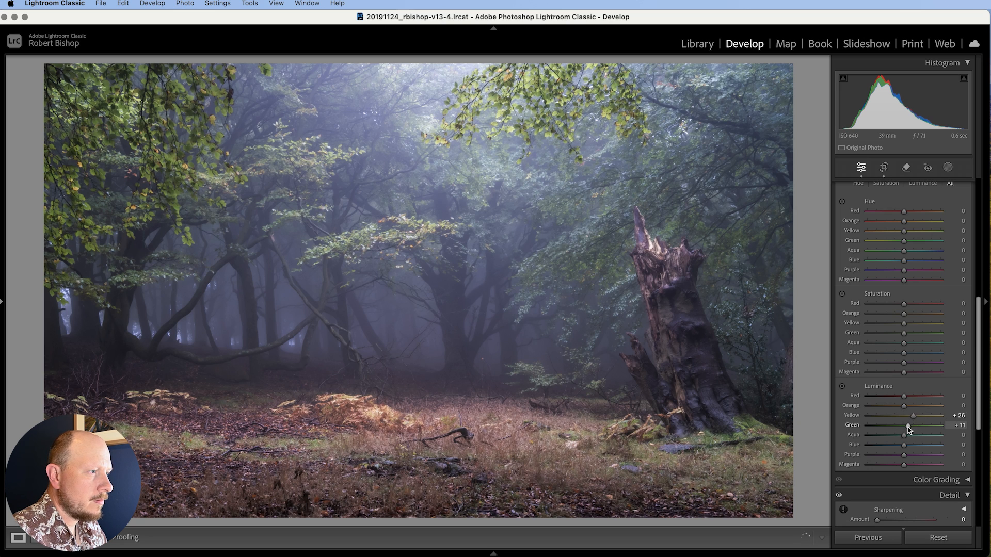
pyautogui.click(909, 424)
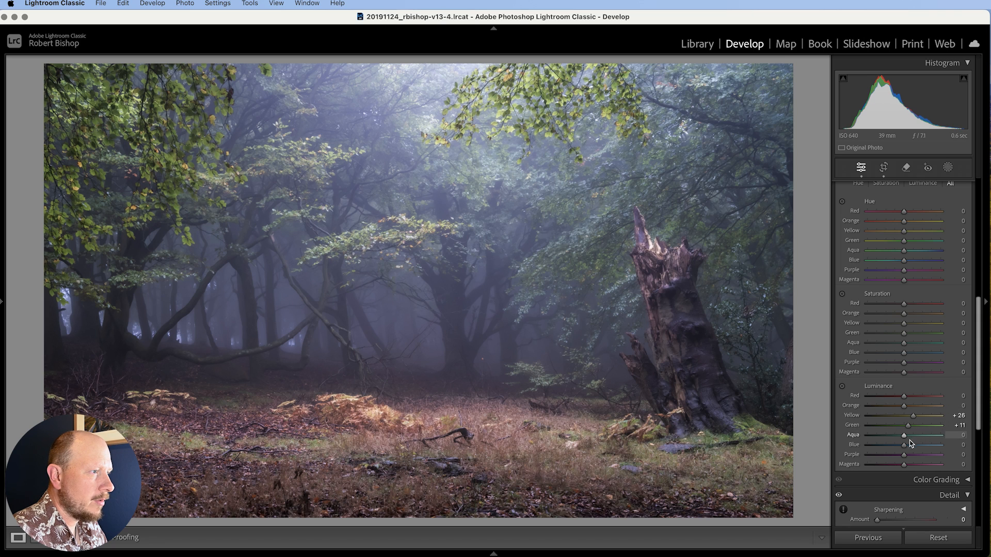
pyautogui.moveTo(903, 446); pyautogui.dragTo(896, 449)
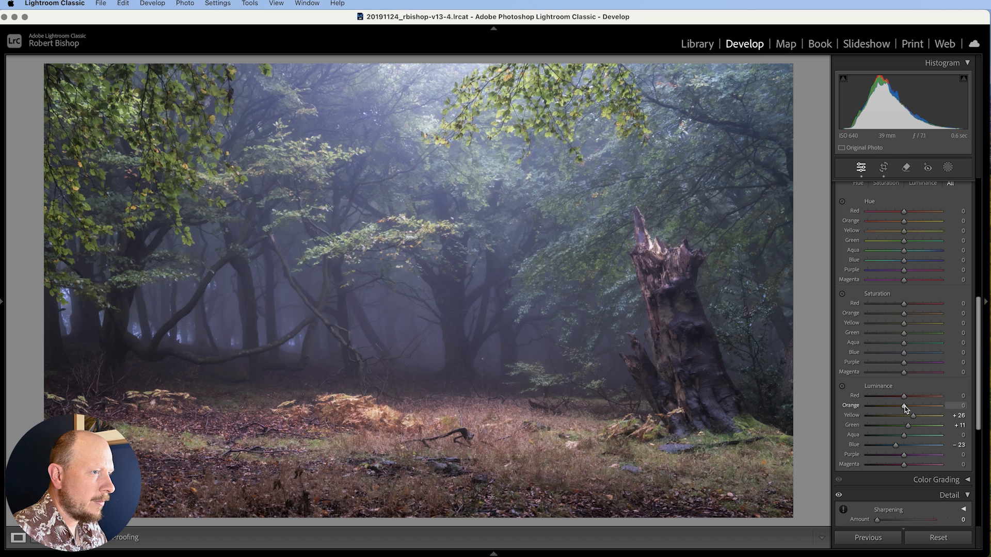
pyautogui.moveTo(904, 406); pyautogui.dragTo(894, 402)
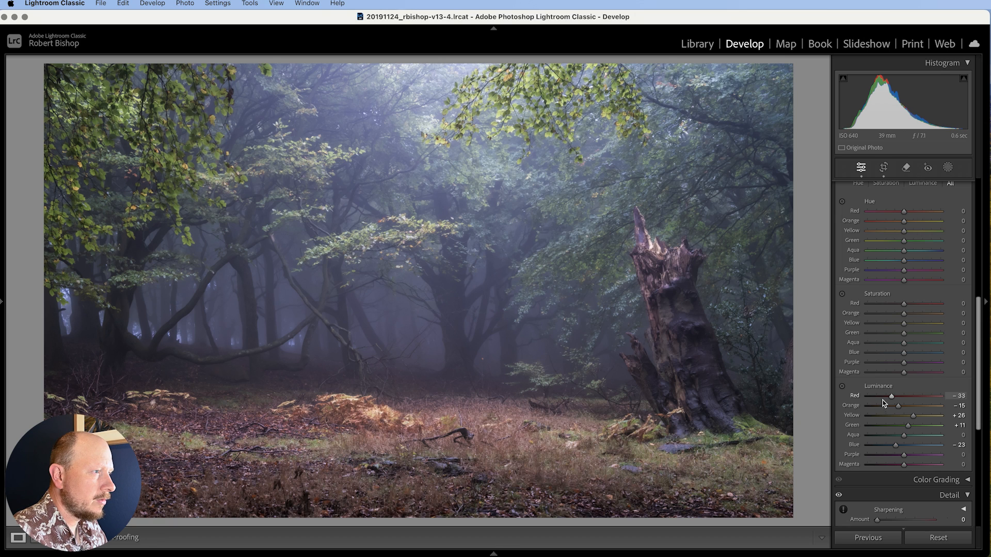
# Step: Set the Color Mixer saturation to orange −37, yellow −18, green −11, blue −9, purple −23 and magenta −10, and the blue hue to −5
pyautogui.moveTo(902, 314); pyautogui.dragTo(892, 316)
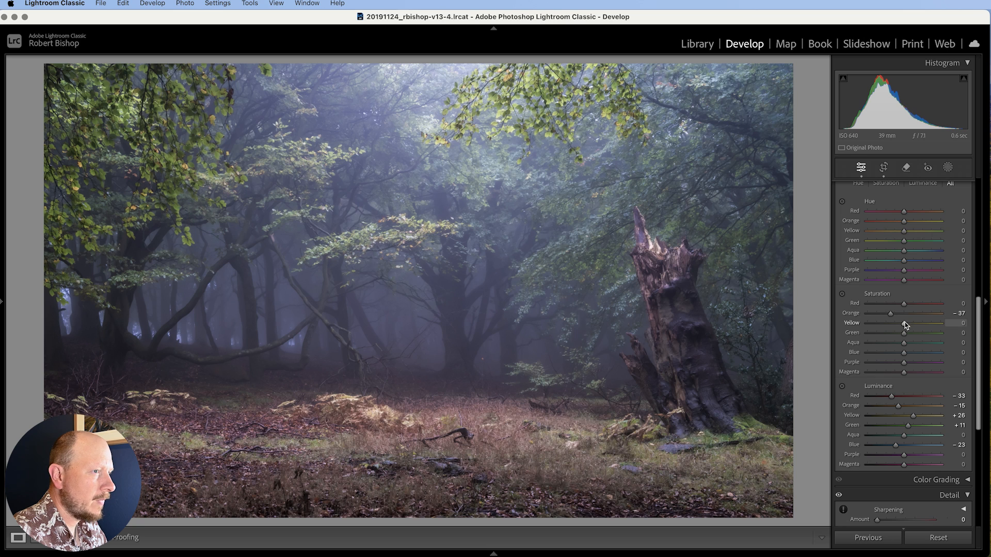
pyautogui.moveTo(904, 324)
pyautogui.mouseDown()
pyautogui.moveTo(887, 325)
pyautogui.moveTo(898, 328)
pyautogui.mouseUp()
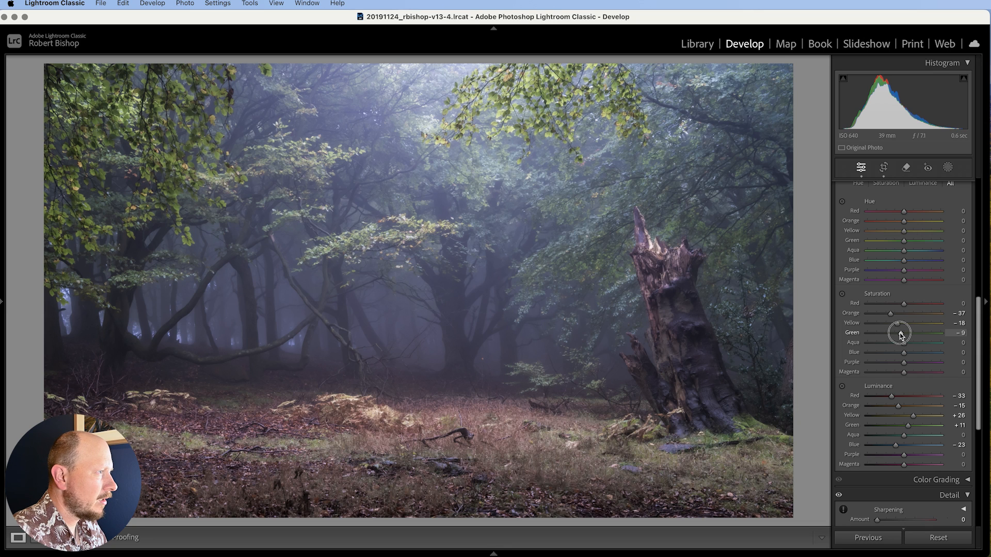
pyautogui.moveTo(901, 335); pyautogui.dragTo(899, 334)
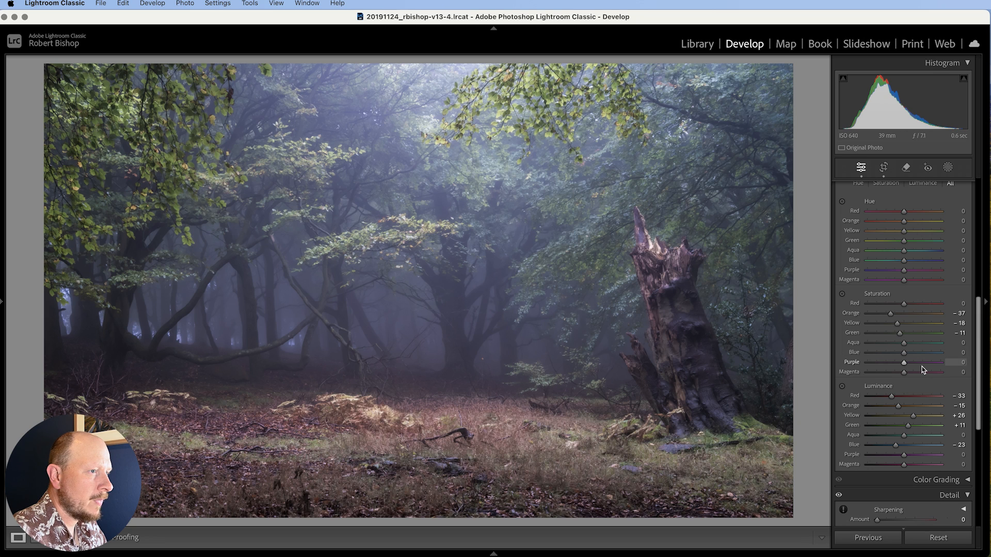
pyautogui.moveTo(904, 354); pyautogui.dragTo(901, 356)
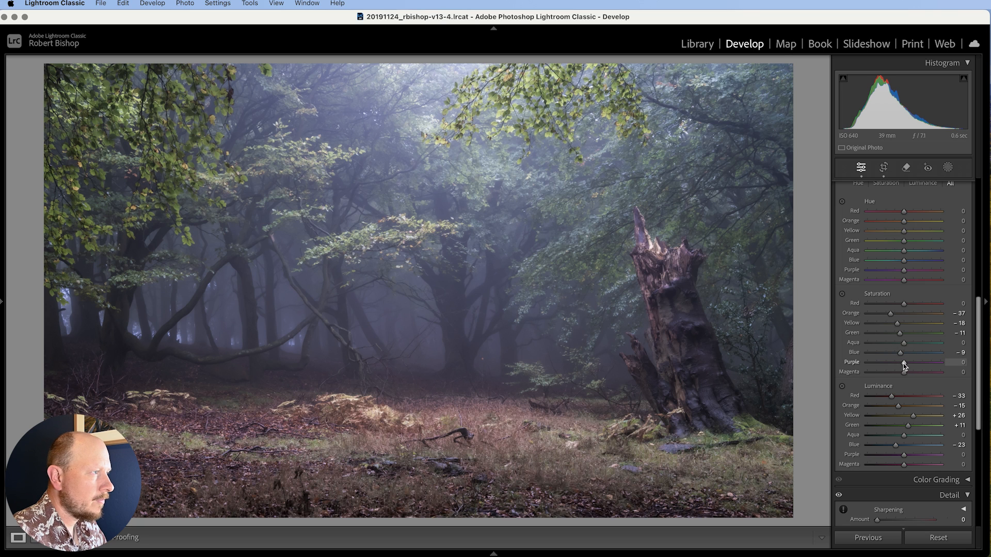
pyautogui.moveTo(903, 362)
pyautogui.mouseDown()
pyautogui.moveTo(874, 364)
pyautogui.moveTo(916, 364)
pyautogui.moveTo(857, 375)
pyautogui.moveTo(897, 376)
pyautogui.mouseUp()
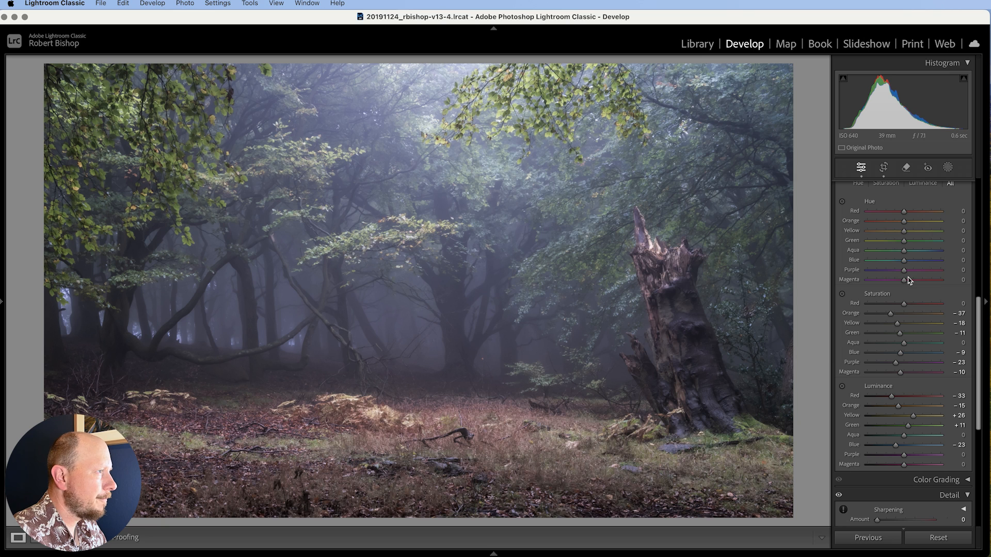
pyautogui.moveTo(903, 260)
pyautogui.mouseDown()
pyautogui.moveTo(889, 261)
pyautogui.moveTo(902, 263)
pyautogui.mouseUp()
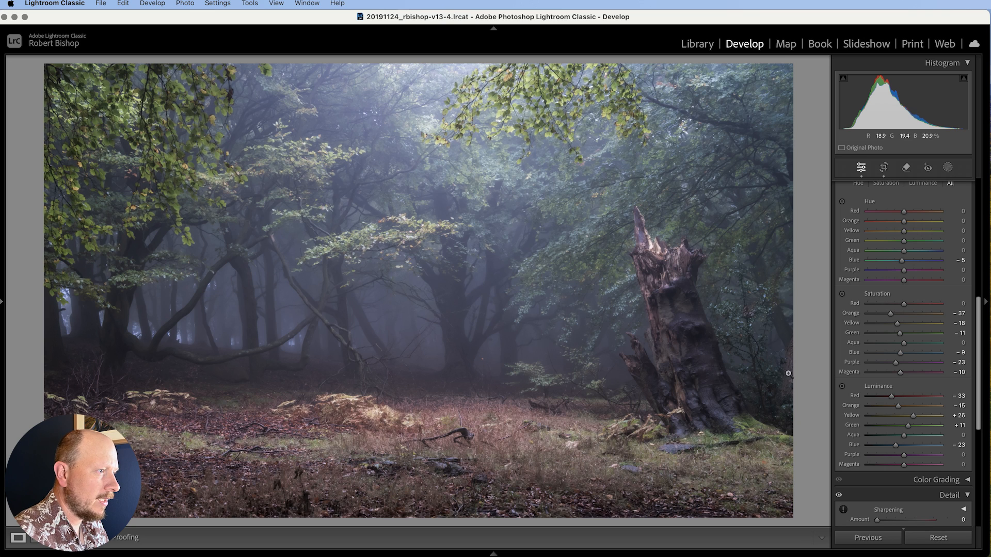
# Step: Try a strong green midtone tint in Color Grading at hue 152 and saturation 99, and reset it
pyautogui.click(961, 480)
pyautogui.scroll(-5, 926, 430)
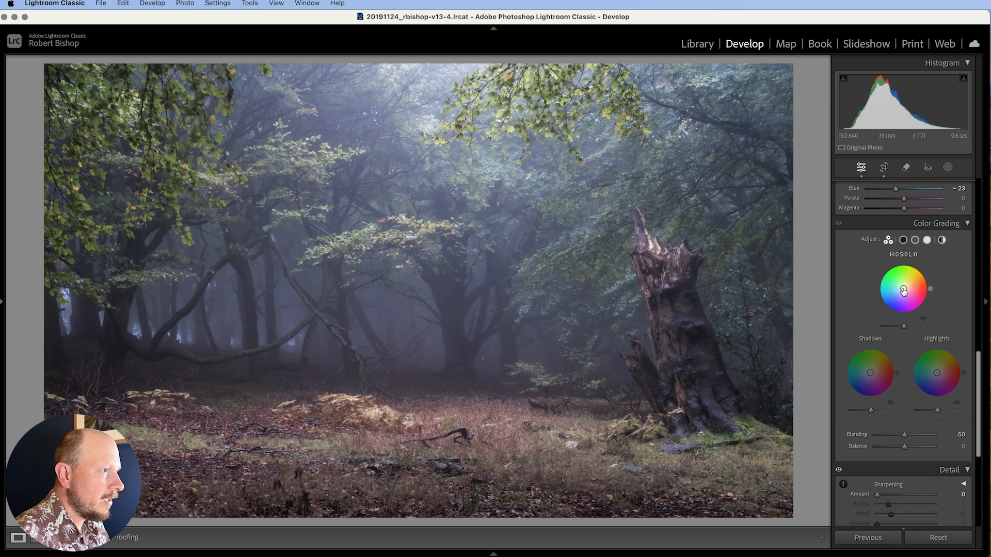
pyautogui.moveTo(904, 291); pyautogui.dragTo(886, 279)
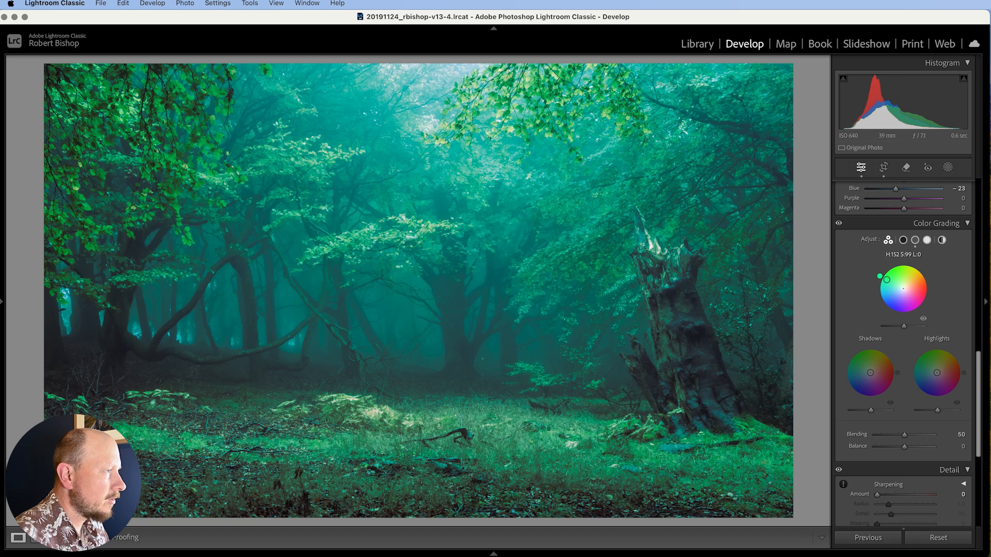
pyautogui.doubleClick(886, 280)
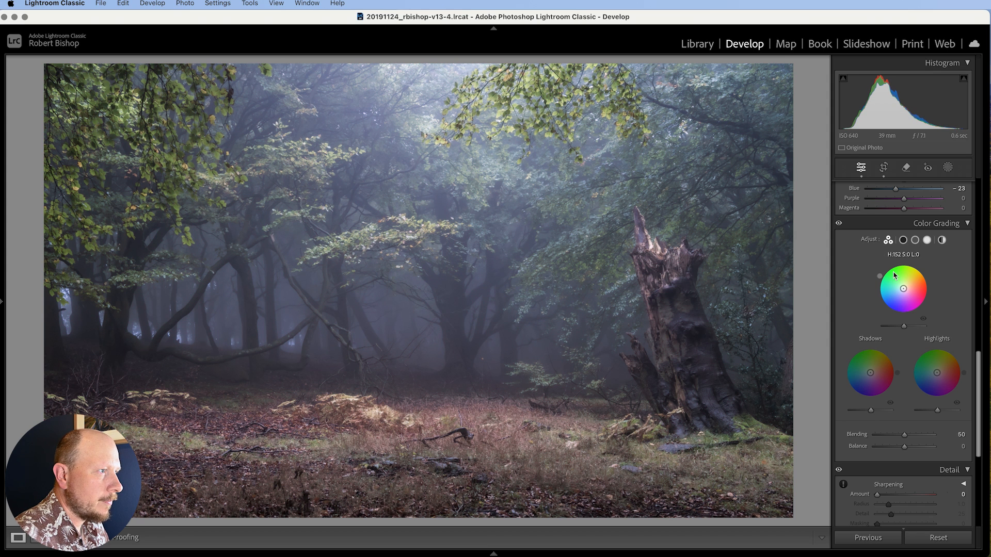
# Step: Tint the midtones warm yellow in Color Grading, with hue 49 and saturation 51
pyautogui.moveTo(880, 277); pyautogui.dragTo(921, 269)
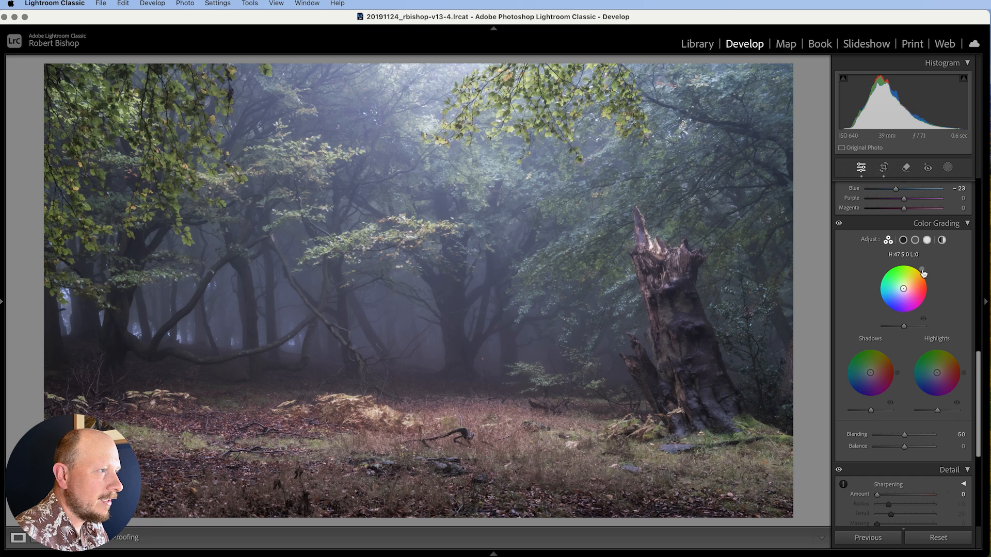
pyautogui.moveTo(923, 273); pyautogui.dragTo(919, 268)
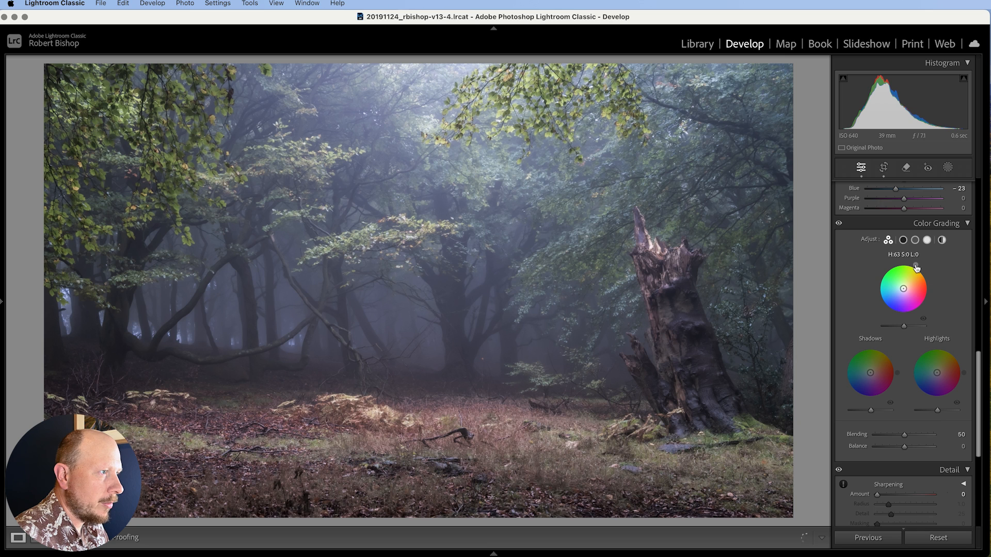
pyautogui.moveTo(904, 293); pyautogui.dragTo(908, 280)
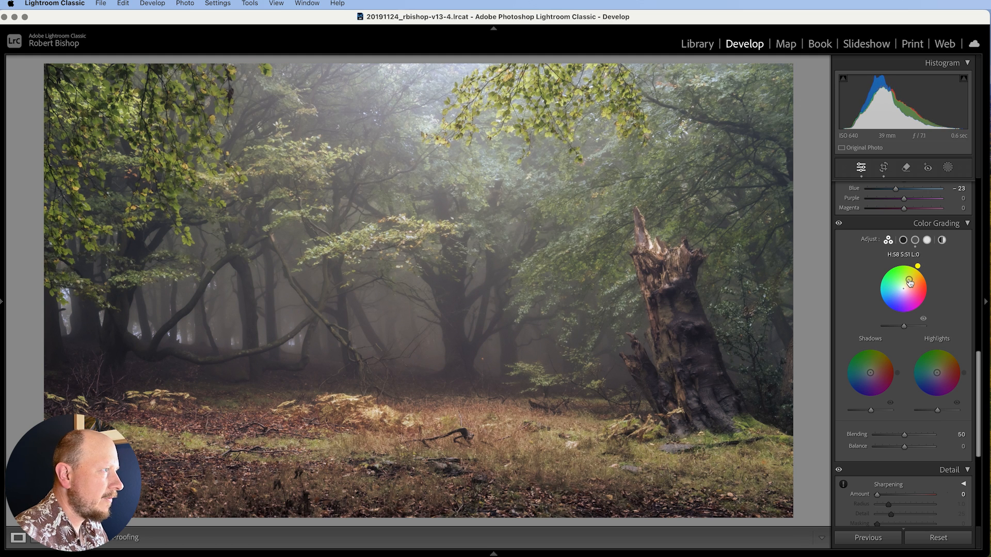
pyautogui.moveTo(909, 282); pyautogui.dragTo(909, 282)
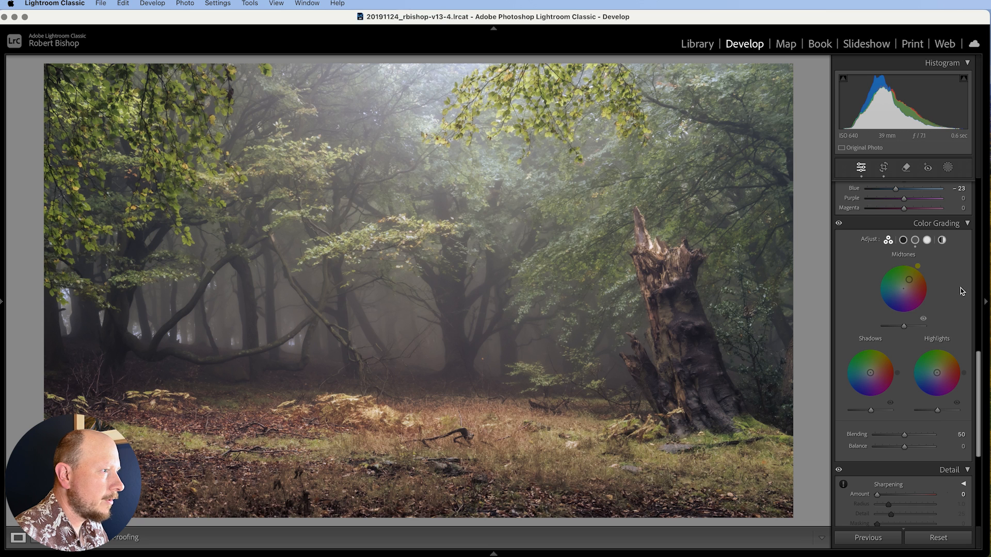
pyautogui.moveTo(922, 270)
pyautogui.mouseDown()
pyautogui.moveTo(922, 308)
pyautogui.moveTo(920, 269)
pyautogui.mouseUp()
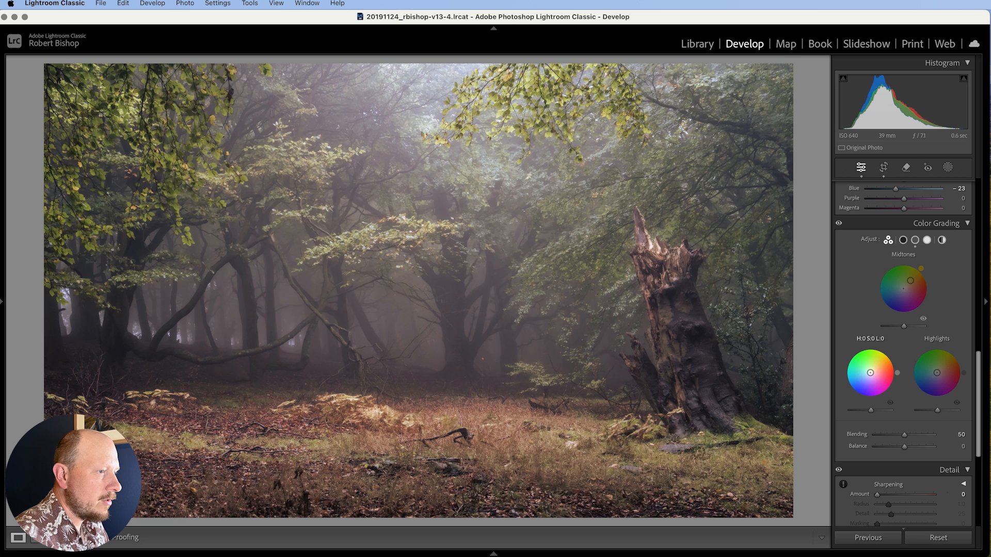
# Step: Tint the shadows purple with hue 290 and saturation 24, and give the highlights a faint reddish-pink tint
pyautogui.moveTo(870, 373)
pyautogui.mouseDown()
pyautogui.moveTo(894, 387)
pyautogui.moveTo(870, 399)
pyautogui.moveTo(886, 394)
pyautogui.moveTo(878, 398)
pyautogui.moveTo(872, 378)
pyautogui.mouseUp()
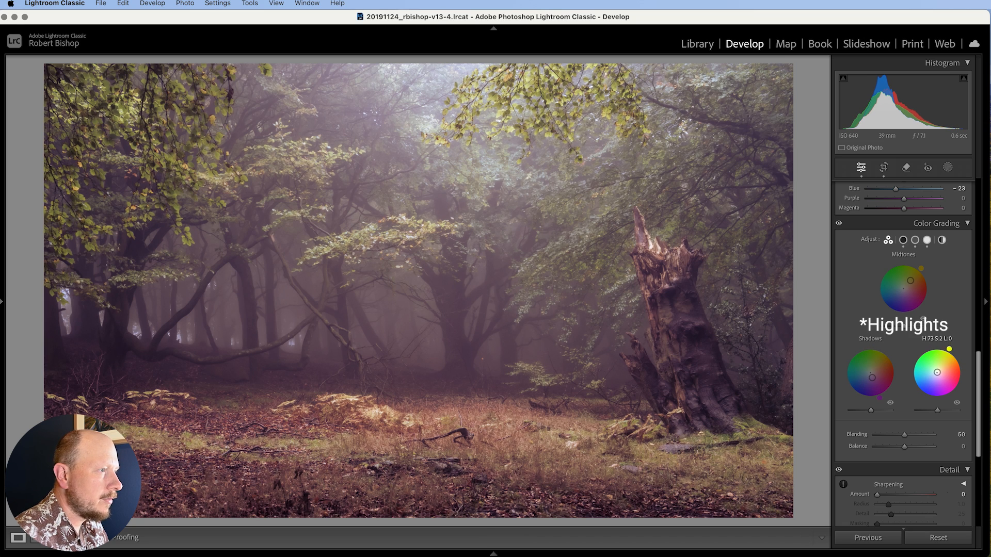
pyautogui.moveTo(937, 376); pyautogui.dragTo(963, 376)
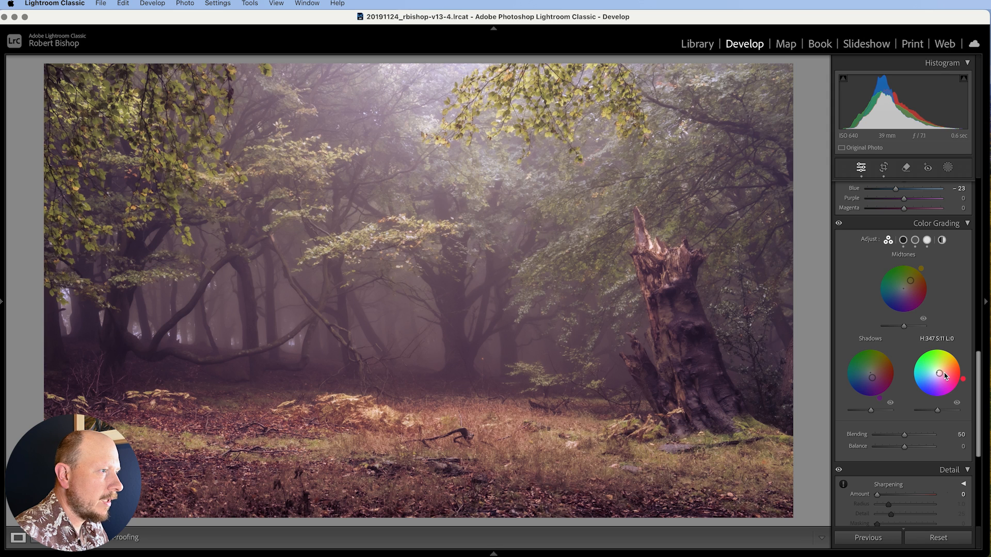
pyautogui.moveTo(939, 373); pyautogui.dragTo(940, 373)
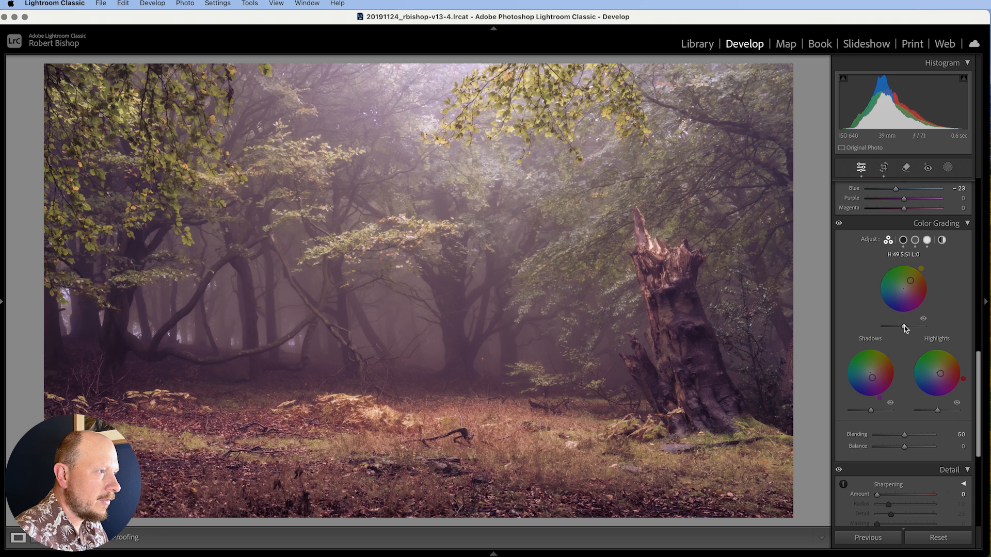
# Step: Raise the midtone luminance slightly in Color Grading, and lower the shadow luminance and, very slightly, the highlight luminance
pyautogui.moveTo(904, 326); pyautogui.dragTo(907, 328)
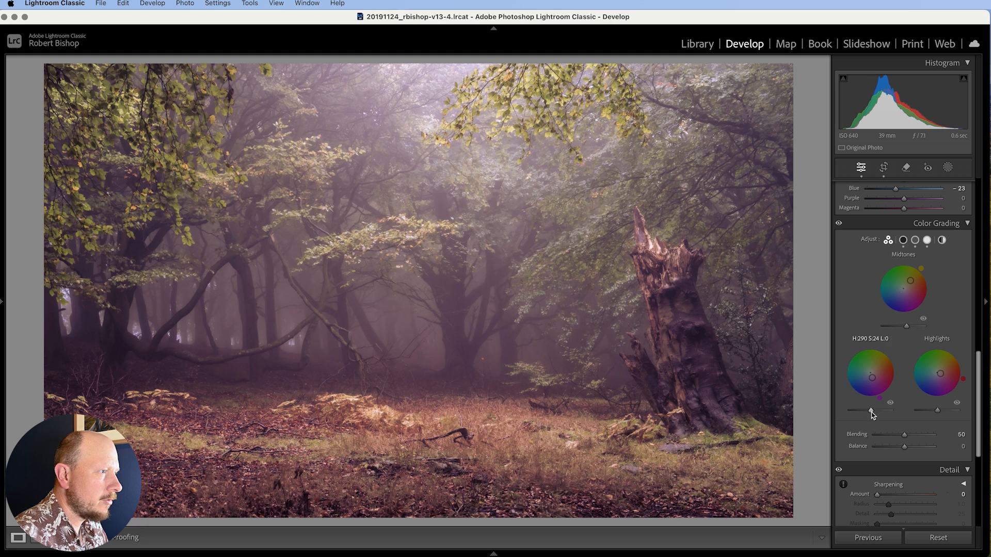
pyautogui.moveTo(871, 411); pyautogui.dragTo(864, 412)
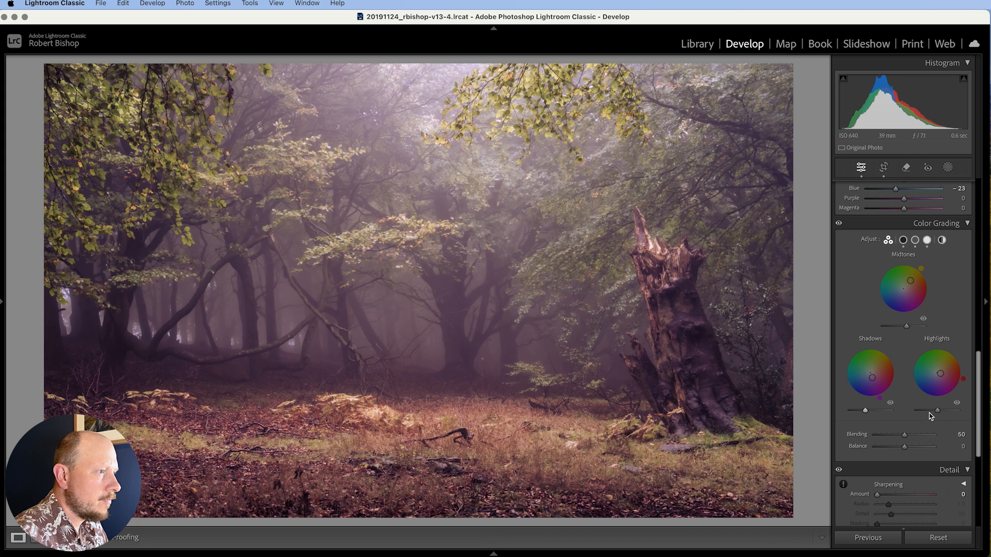
pyautogui.moveTo(934, 412); pyautogui.dragTo(935, 412)
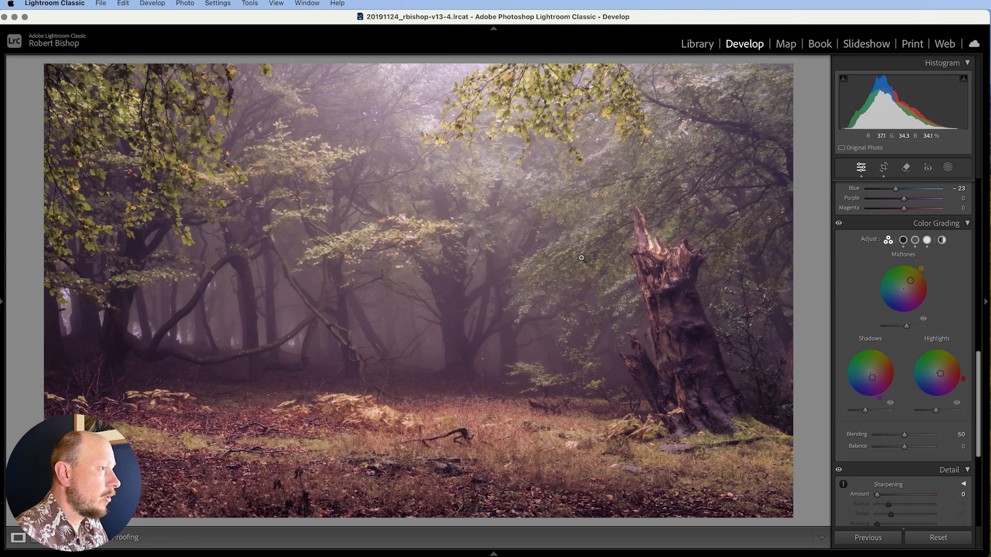
pyautogui.moveTo(904, 435)
pyautogui.mouseDown()
pyautogui.moveTo(891, 437)
pyautogui.moveTo(918, 437)
pyautogui.moveTo(903, 437)
pyautogui.moveTo(903, 452)
pyautogui.mouseUp()
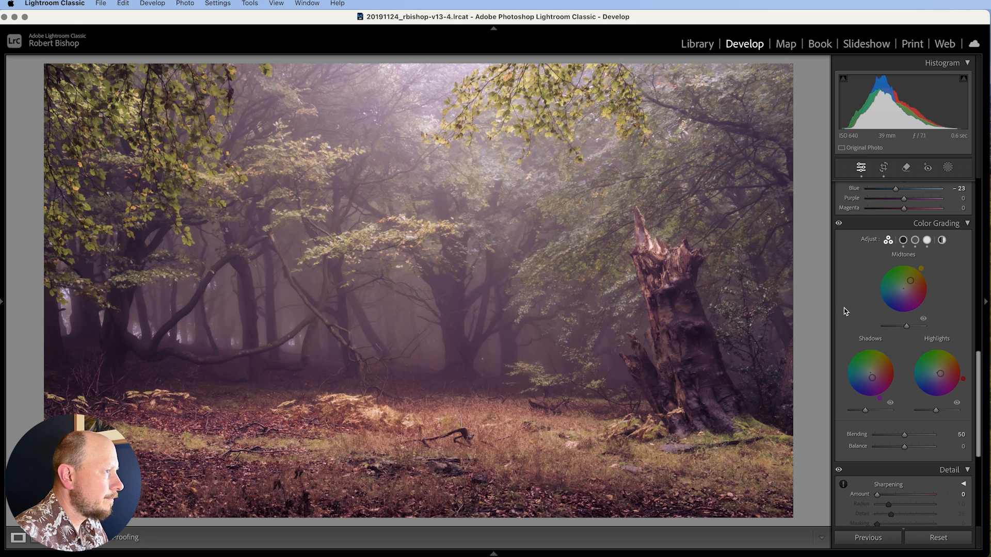
pyautogui.press('alt+super+5')
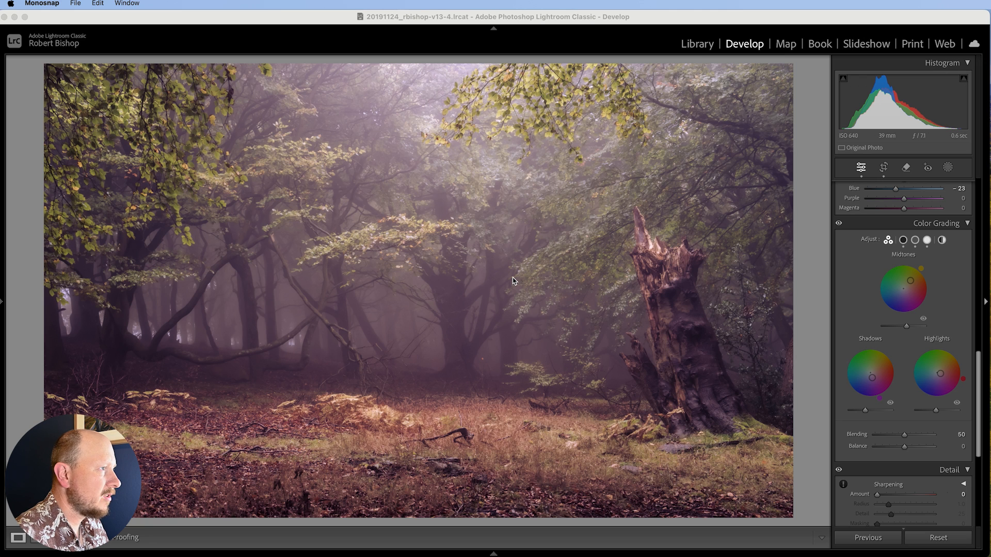
# Step: Create a brush mask and paint it over the whole broken tree stump, including its jagged top and base
pyautogui.click(947, 169)
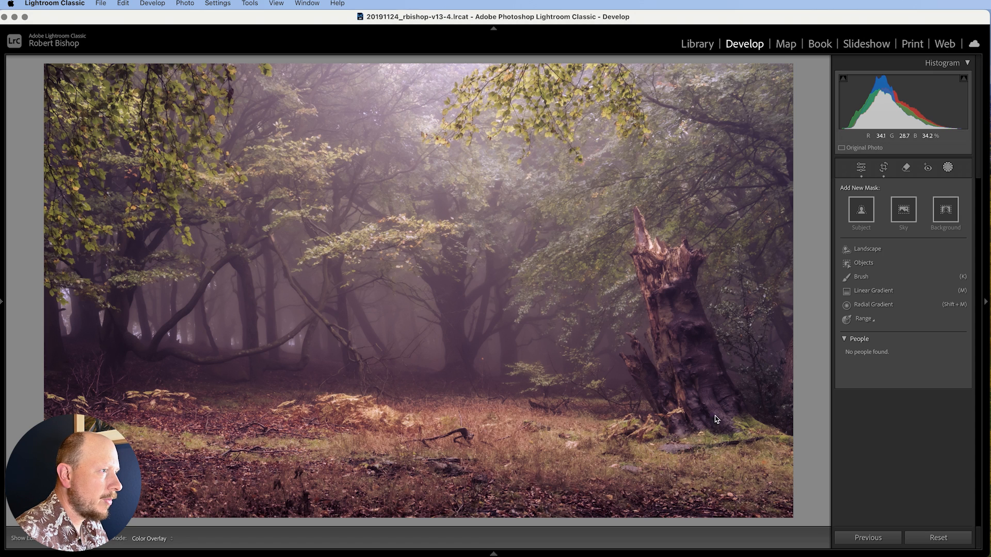
pyautogui.click(863, 278)
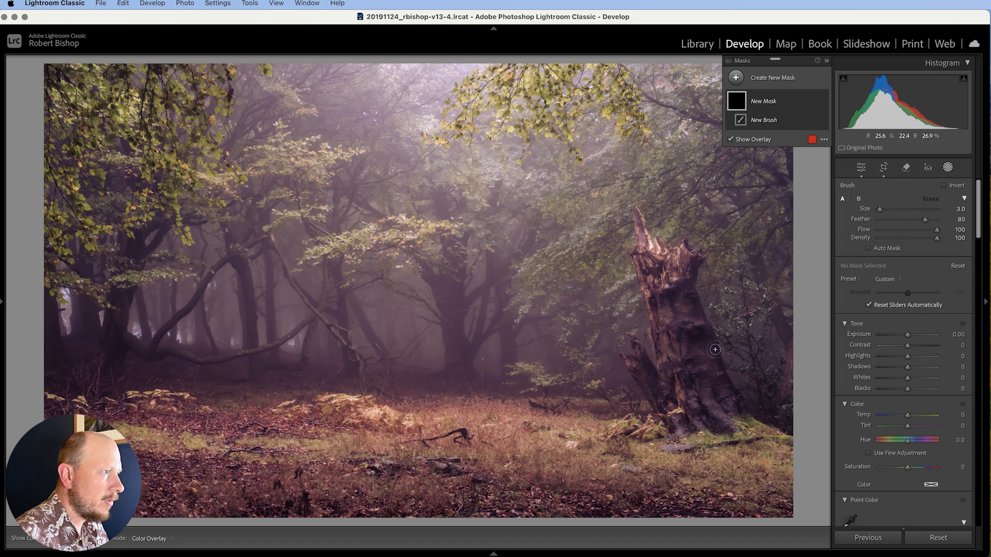
pyautogui.moveTo(685, 340)
pyautogui.mouseDown()
pyautogui.moveTo(644, 257)
pyautogui.moveTo(663, 306)
pyautogui.moveTo(675, 275)
pyautogui.moveTo(721, 393)
pyautogui.moveTo(686, 334)
pyautogui.moveTo(682, 363)
pyautogui.moveTo(668, 373)
pyautogui.moveTo(668, 339)
pyautogui.moveTo(664, 355)
pyautogui.moveTo(652, 334)
pyautogui.moveTo(677, 407)
pyautogui.moveTo(684, 395)
pyautogui.moveTo(709, 418)
pyautogui.moveTo(702, 369)
pyautogui.moveTo(721, 418)
pyautogui.moveTo(736, 424)
pyautogui.moveTo(688, 402)
pyautogui.moveTo(681, 427)
pyautogui.moveTo(671, 419)
pyautogui.moveTo(638, 369)
pyautogui.moveTo(661, 395)
pyautogui.moveTo(645, 359)
pyautogui.moveTo(644, 372)
pyautogui.moveTo(621, 354)
pyautogui.moveTo(640, 359)
pyautogui.moveTo(633, 336)
pyautogui.moveTo(649, 356)
pyautogui.mouseUp()
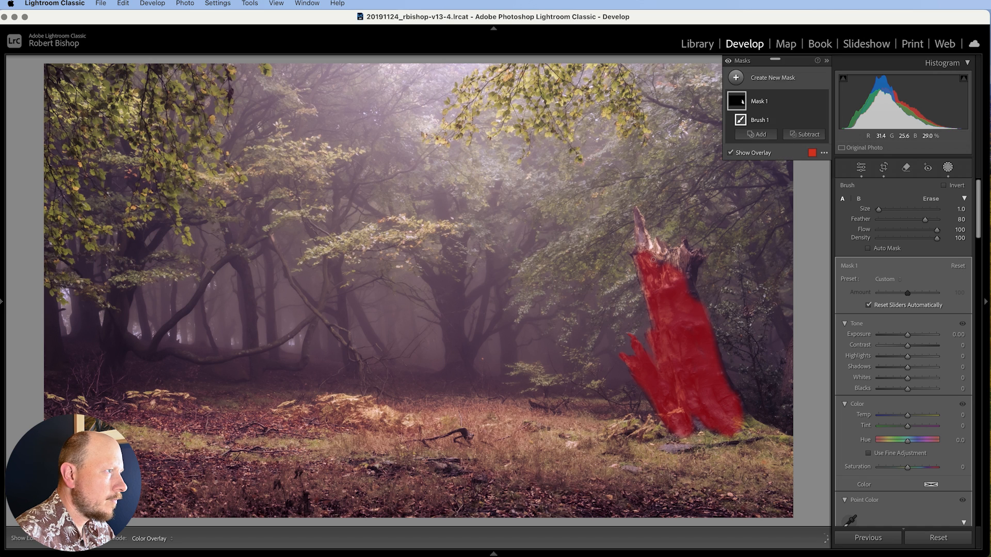
pyautogui.moveTo(689, 261)
pyautogui.mouseDown()
pyautogui.moveTo(694, 308)
pyautogui.moveTo(697, 255)
pyautogui.moveTo(673, 252)
pyautogui.moveTo(671, 270)
pyautogui.moveTo(657, 239)
pyautogui.moveTo(652, 261)
pyautogui.moveTo(667, 261)
pyautogui.moveTo(636, 218)
pyautogui.moveTo(637, 255)
pyautogui.moveTo(640, 217)
pyautogui.mouseUp()
pyautogui.moveTo(694, 417); pyautogui.dragTo(701, 424)
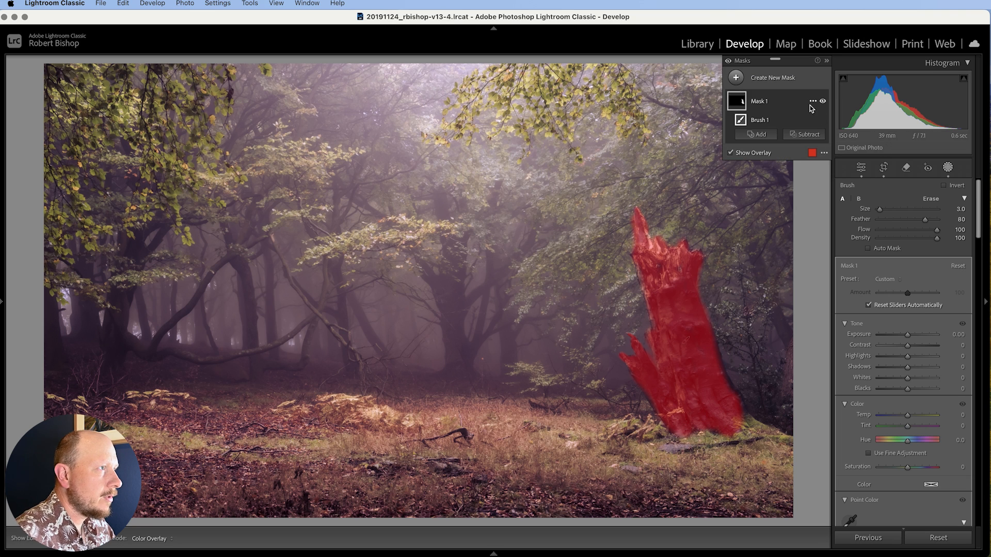
# Step: Add a linear gradient to the stump mask, covering the forest floor and fading out upward into the lower trees
pyautogui.click(766, 136)
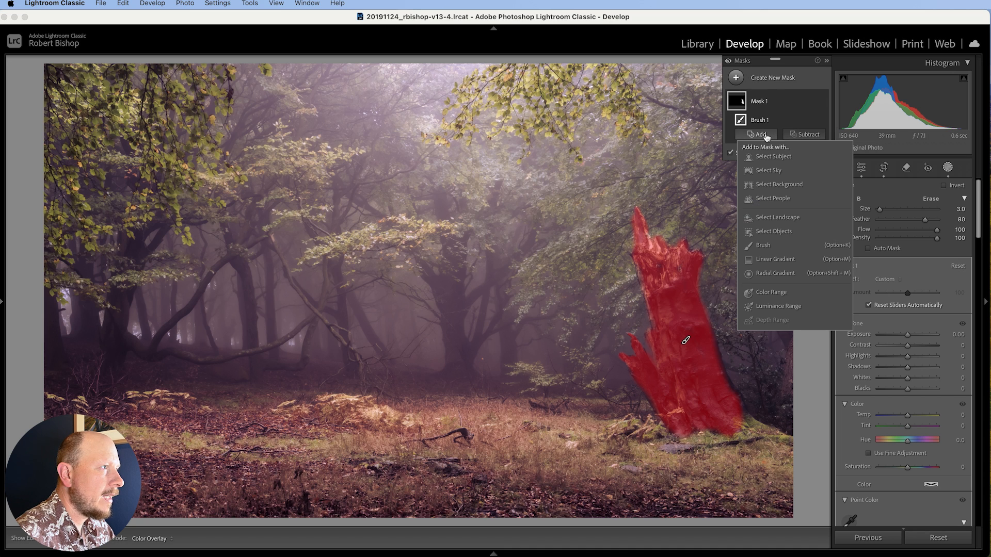
pyautogui.click(775, 259)
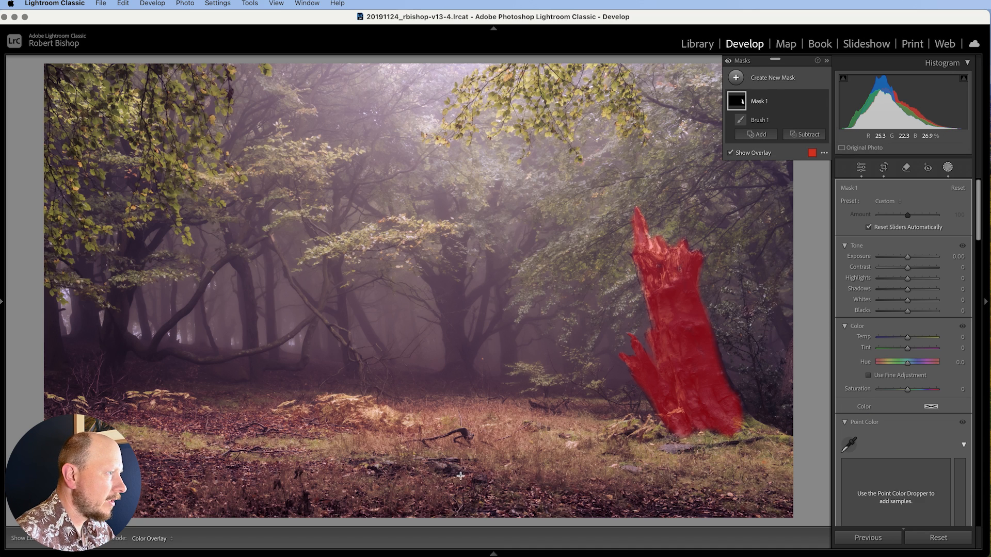
pyautogui.moveTo(442, 488); pyautogui.dragTo(442, 316)
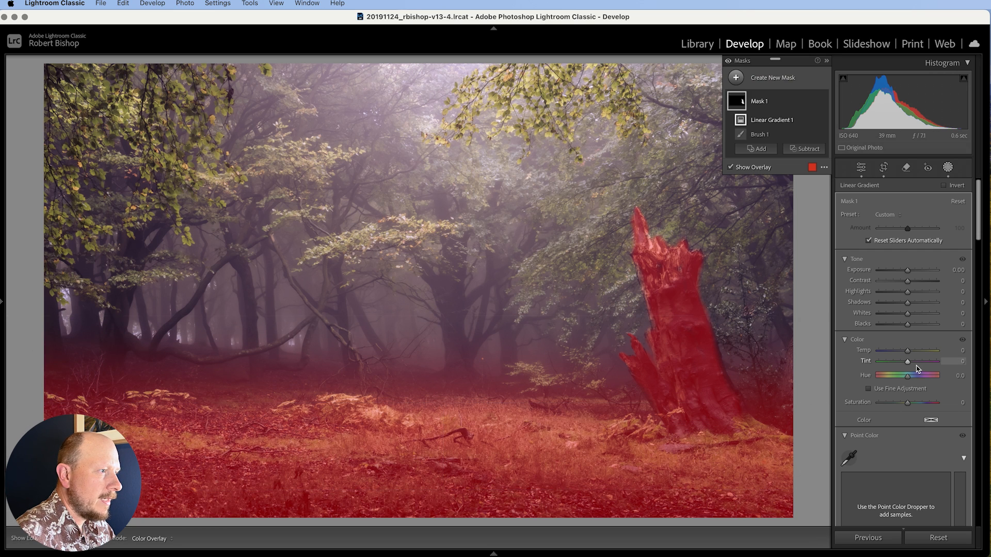
# Step: Set the stump and foreground mask's Clarity to 10 and Texture to 8
pyautogui.scroll(-3, 917, 368)
pyautogui.scroll(-9, 917, 369)
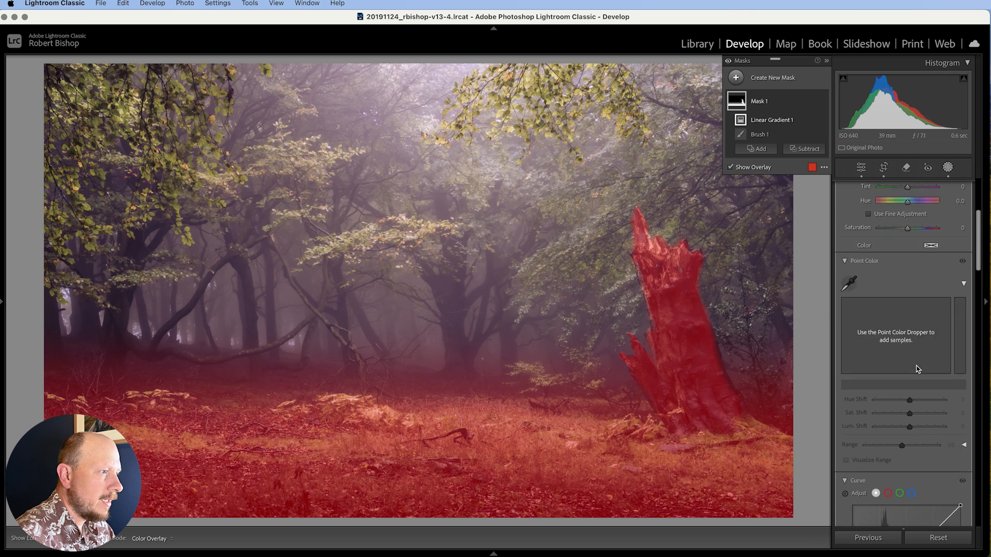
pyautogui.scroll(-12, 918, 368)
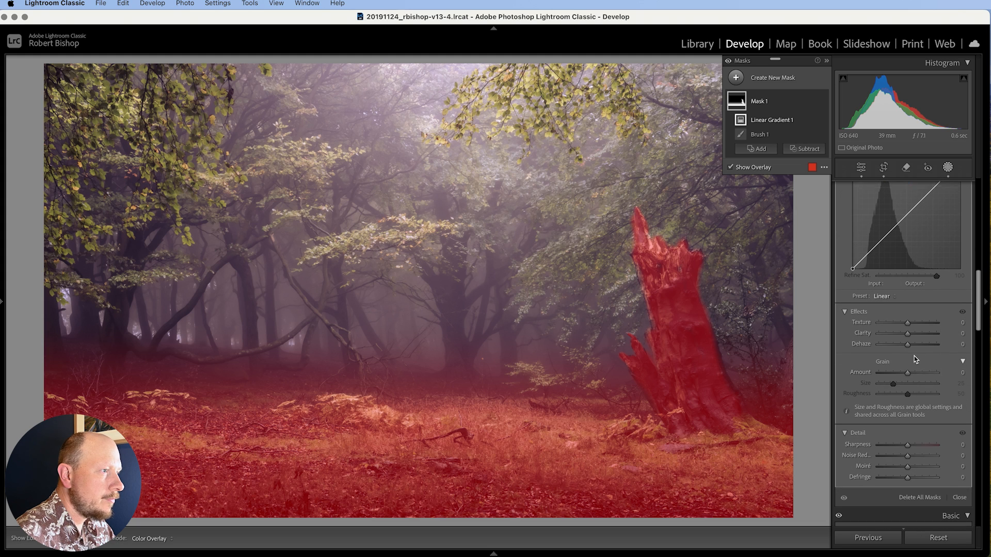
pyautogui.moveTo(909, 336); pyautogui.dragTo(911, 323)
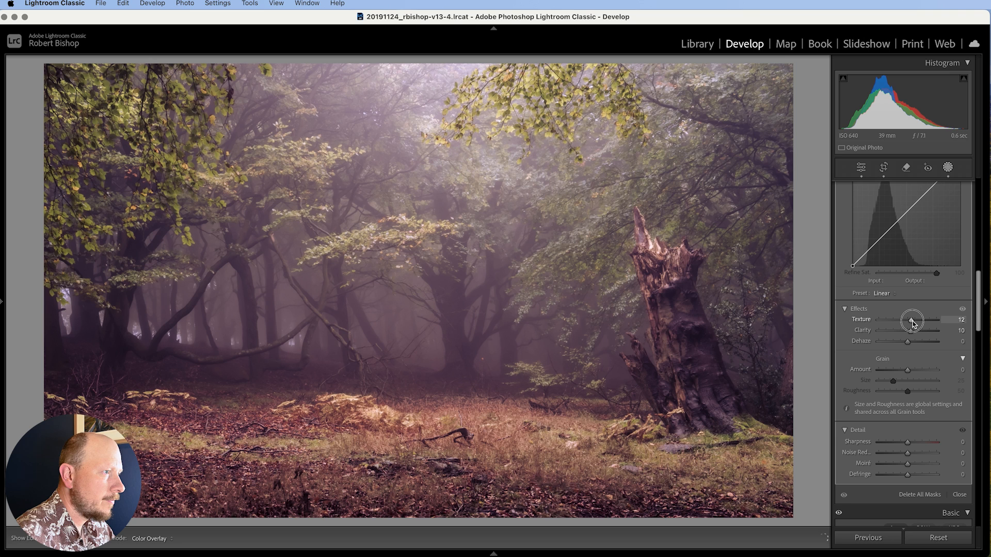
pyautogui.moveTo(910, 321); pyautogui.dragTo(911, 321)
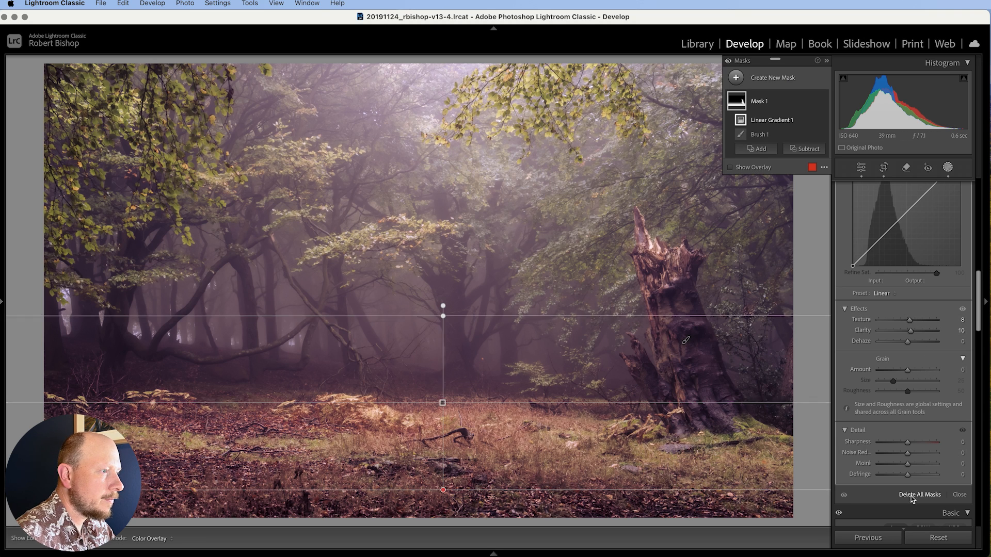
# Step: Set the stump and foreground mask's Shadows to 14 and close masking
pyautogui.scroll(10, 903, 335)
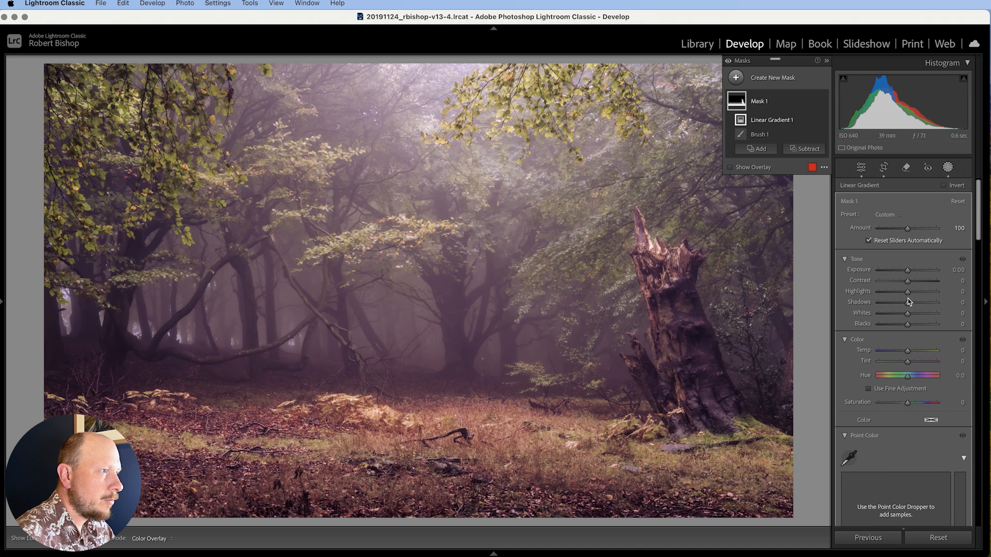
pyautogui.moveTo(908, 302)
pyautogui.mouseDown()
pyautogui.moveTo(926, 303)
pyautogui.moveTo(911, 307)
pyautogui.mouseUp()
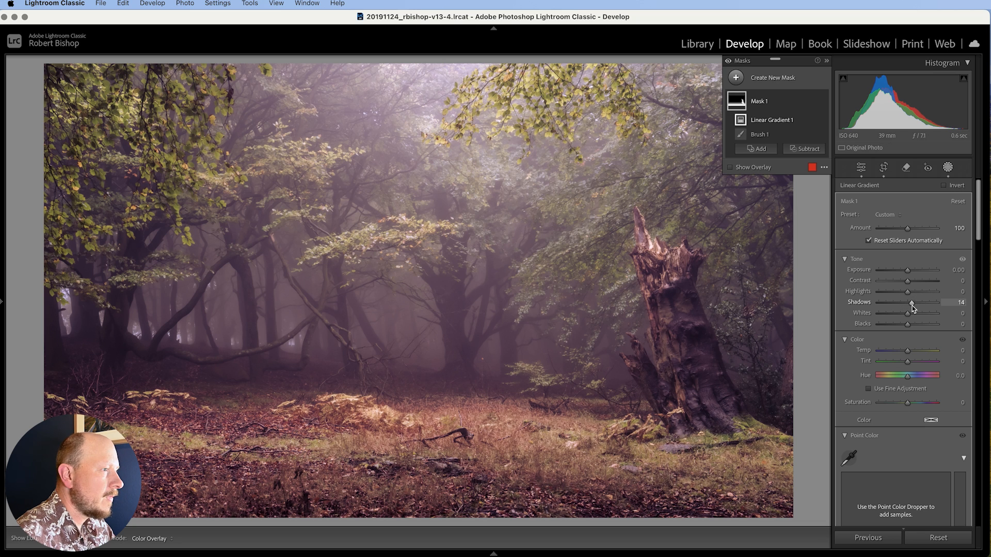
pyautogui.scroll(-10, 944, 423)
pyautogui.scroll(-6, 945, 428)
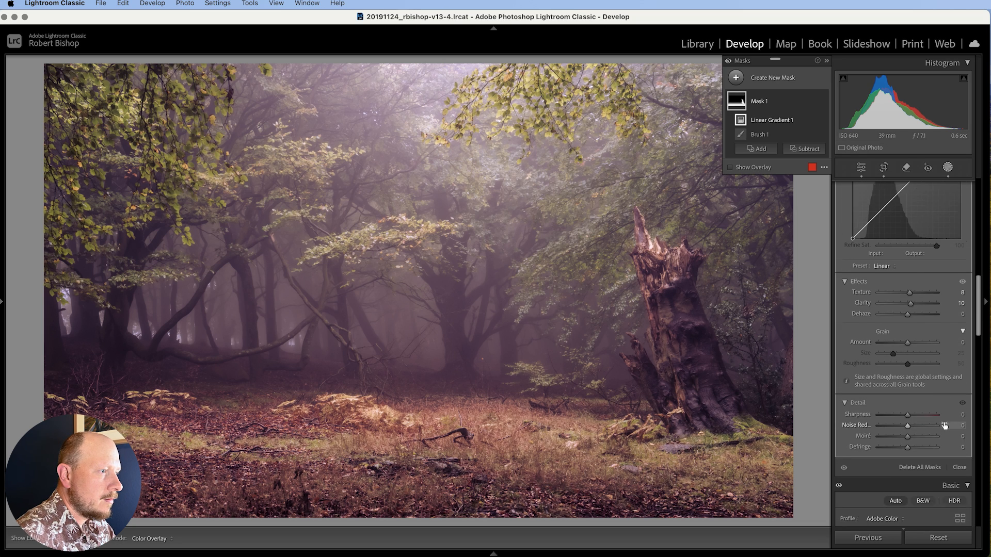
pyautogui.click(959, 439)
pyautogui.scroll(-5, 929, 361)
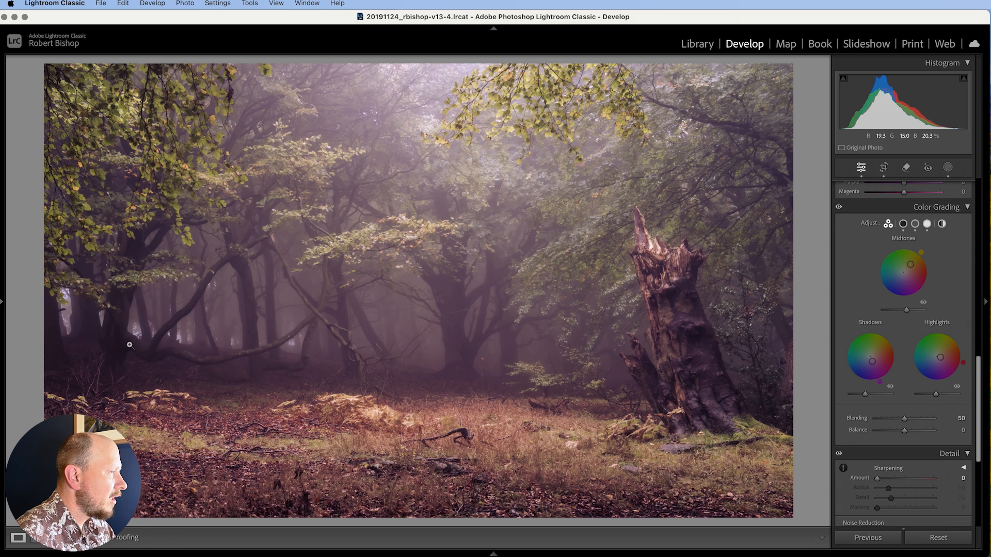
# Step: Create a wide radial gradient mask over the dark trunks at the photo's left edge and set its Shadows to 32
pyautogui.click(947, 167)
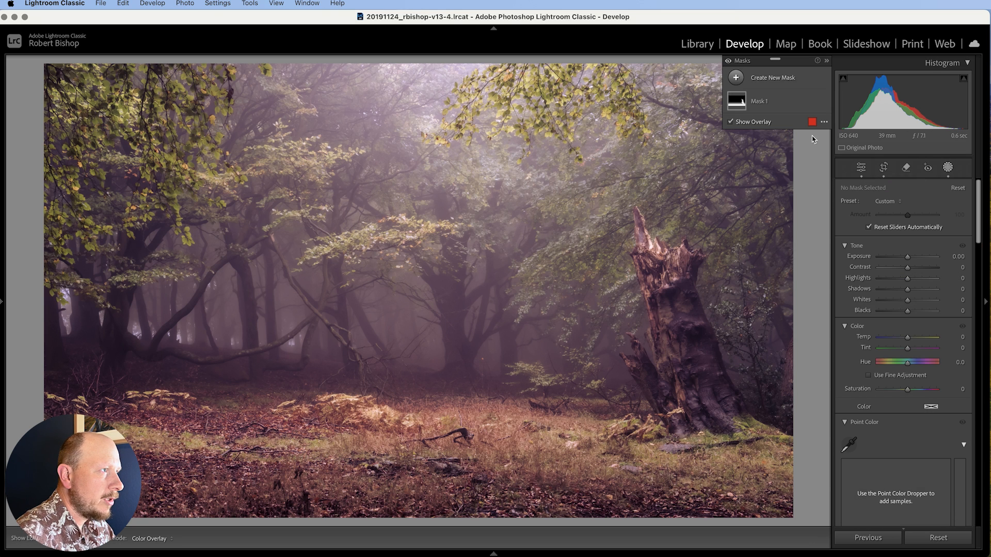
pyautogui.click(735, 77)
pyautogui.click(794, 213)
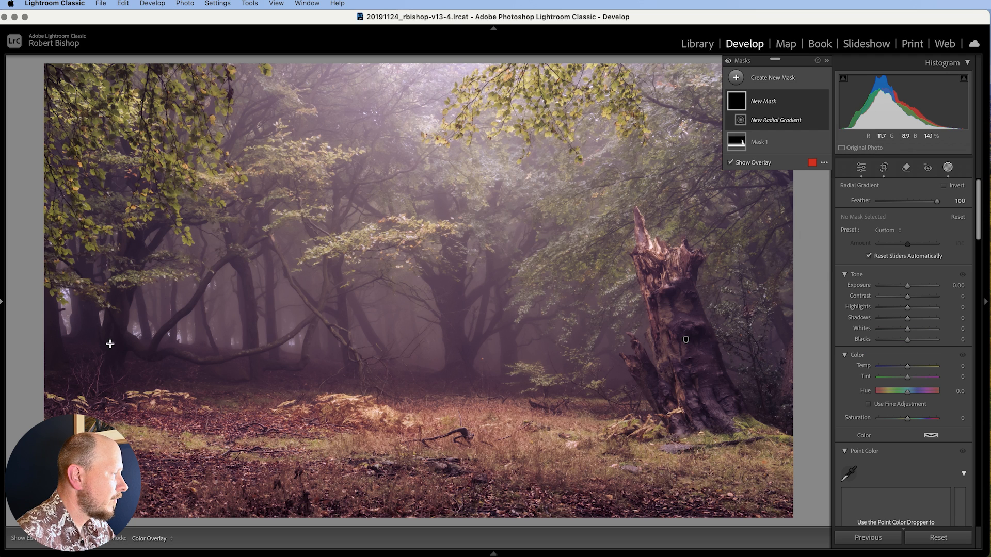
pyautogui.moveTo(110, 343); pyautogui.dragTo(281, 408)
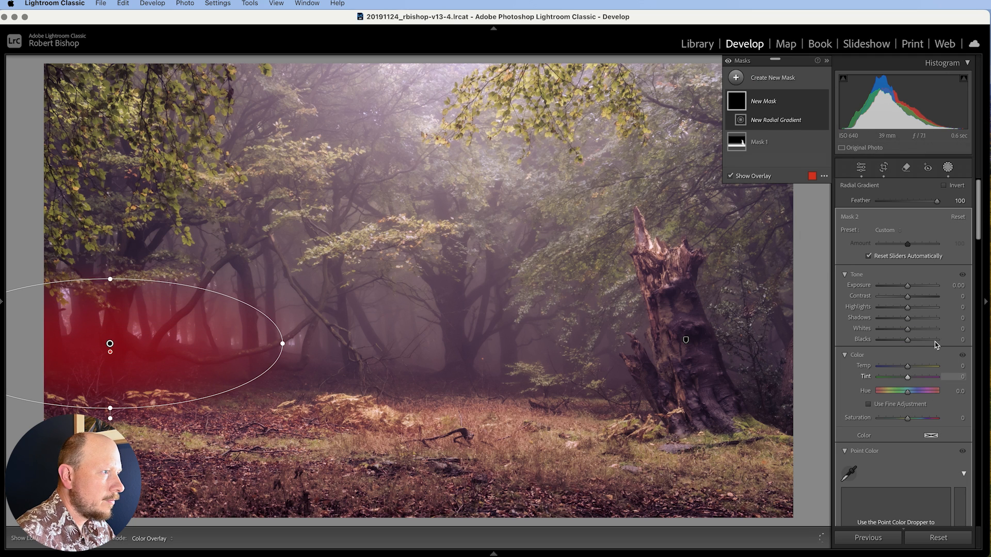
pyautogui.moveTo(911, 318); pyautogui.dragTo(921, 324)
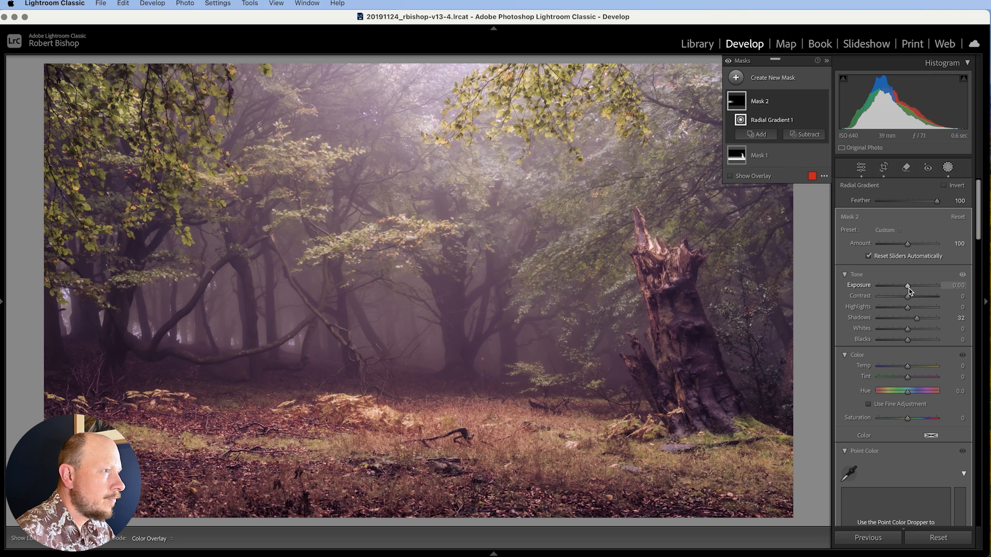
# Step: Set the Exposure of the radial mask over the dark left-edge trunks to 0.09
pyautogui.moveTo(907, 287); pyautogui.dragTo(908, 290)
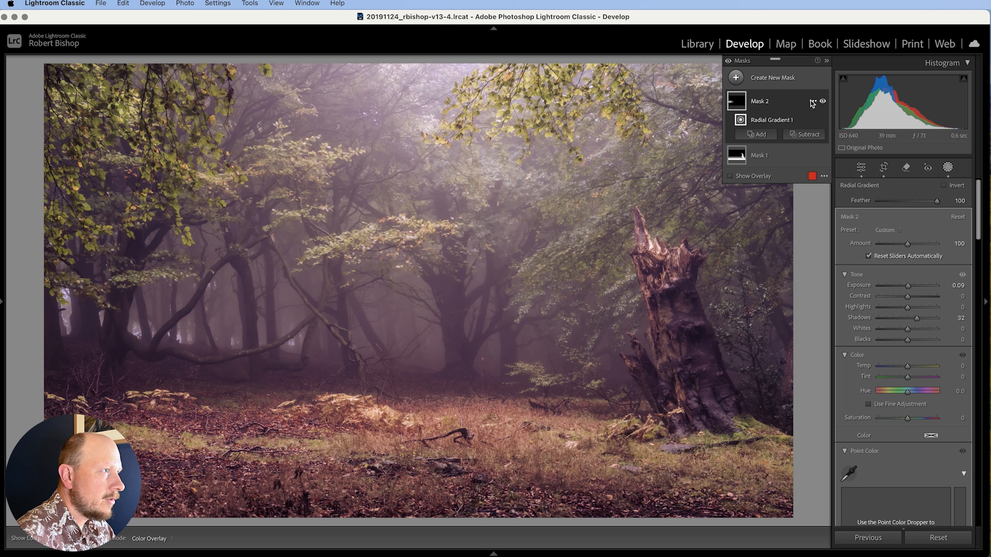
# Step: Create a wide, slightly tilted radial gradient mask over the misty trunks left of centre with Exposure 0.10, Highlights 45 and Whites 32
pyautogui.click(737, 80)
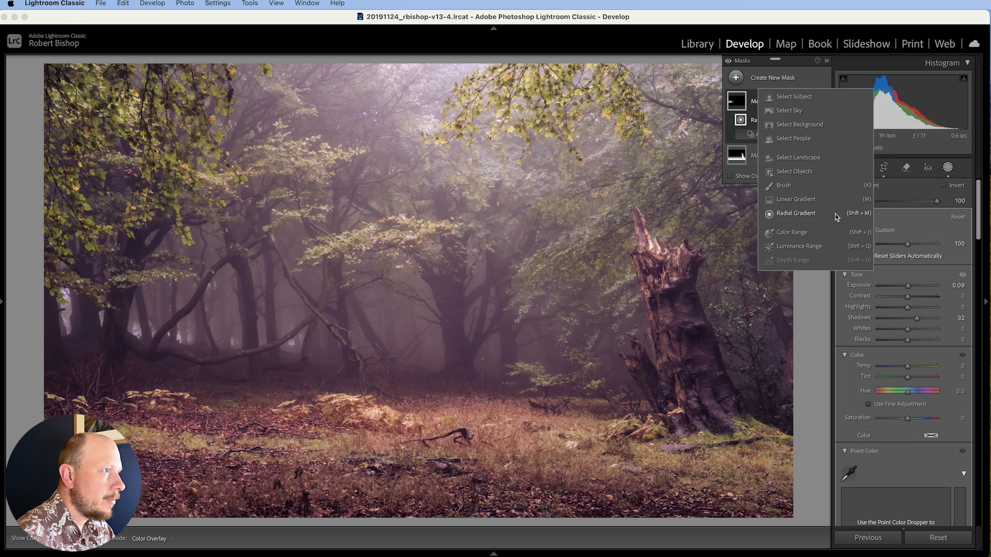
pyautogui.click(798, 215)
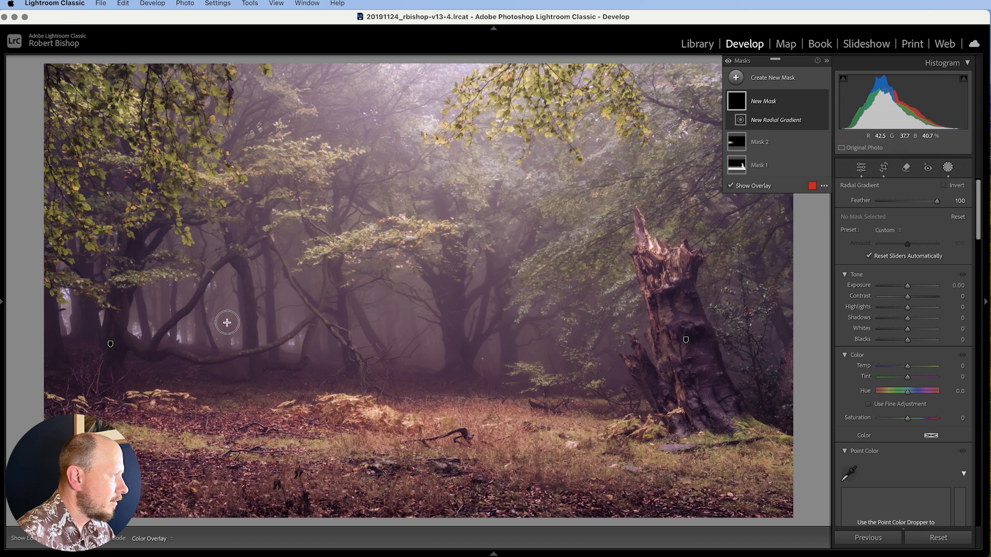
pyautogui.moveTo(227, 323); pyautogui.dragTo(510, 375)
pyautogui.moveTo(315, 267); pyautogui.dragTo(340, 266)
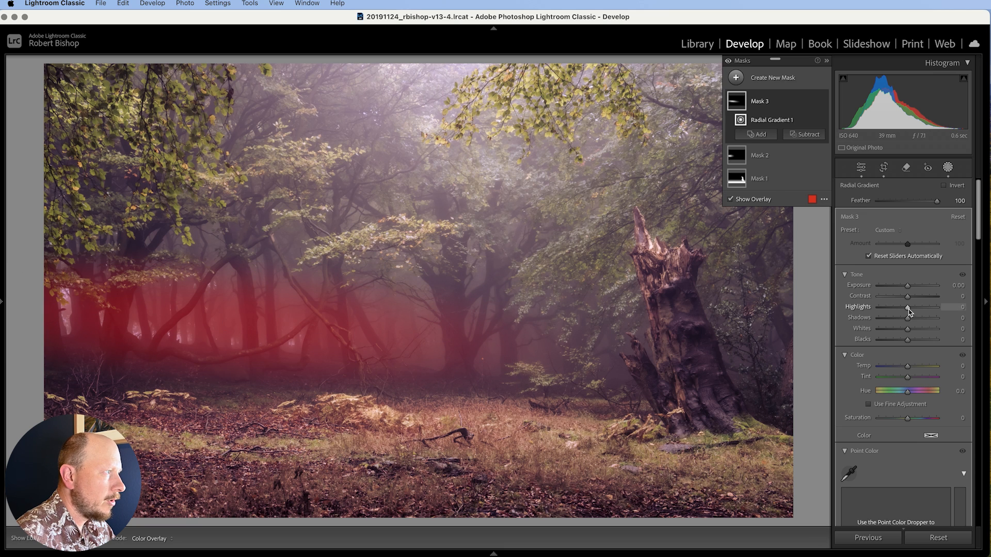
pyautogui.moveTo(907, 307); pyautogui.dragTo(916, 333)
pyautogui.moveTo(907, 286); pyautogui.dragTo(907, 287)
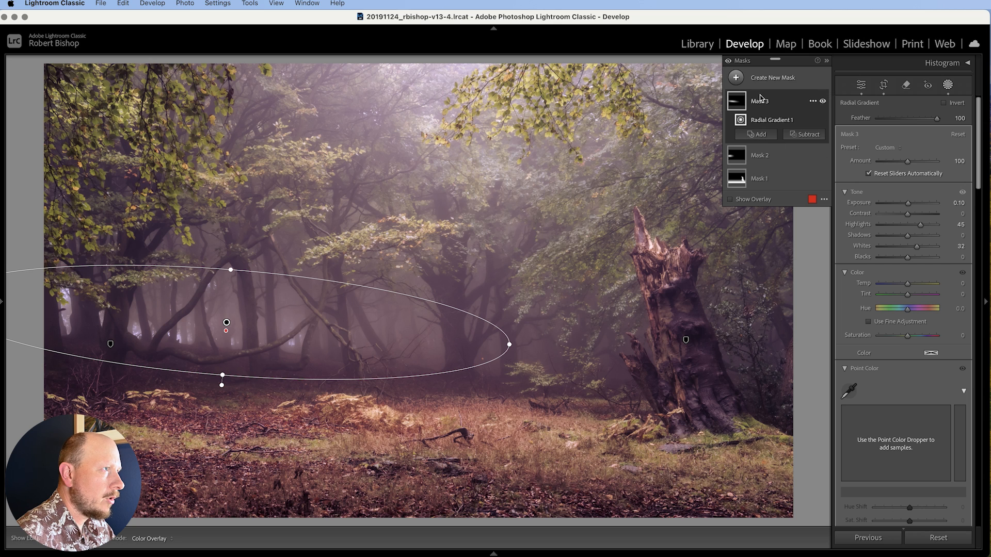
# Step: Create a color range mask sampled from the purple mist between the central trees and set its Refine to 18
pyautogui.click(736, 80)
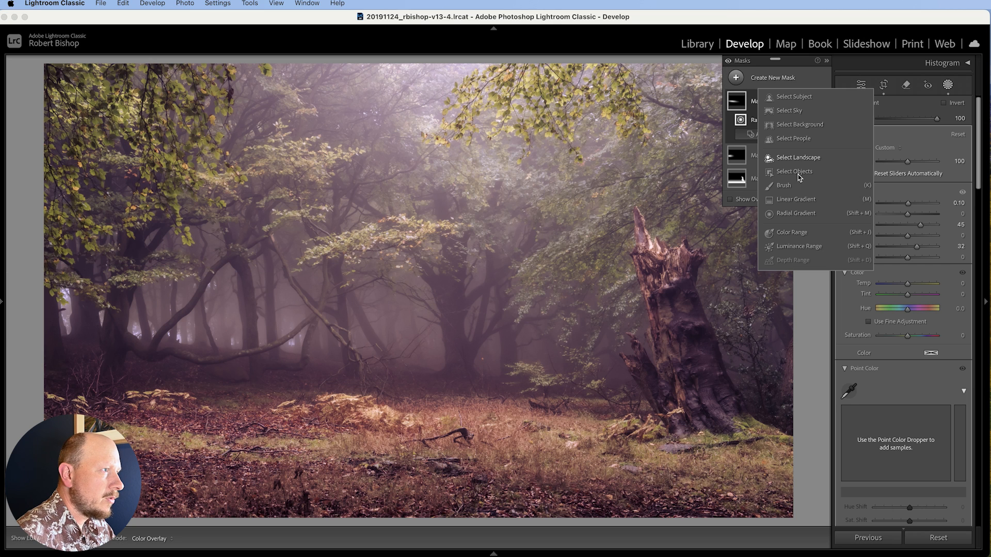
pyautogui.click(788, 237)
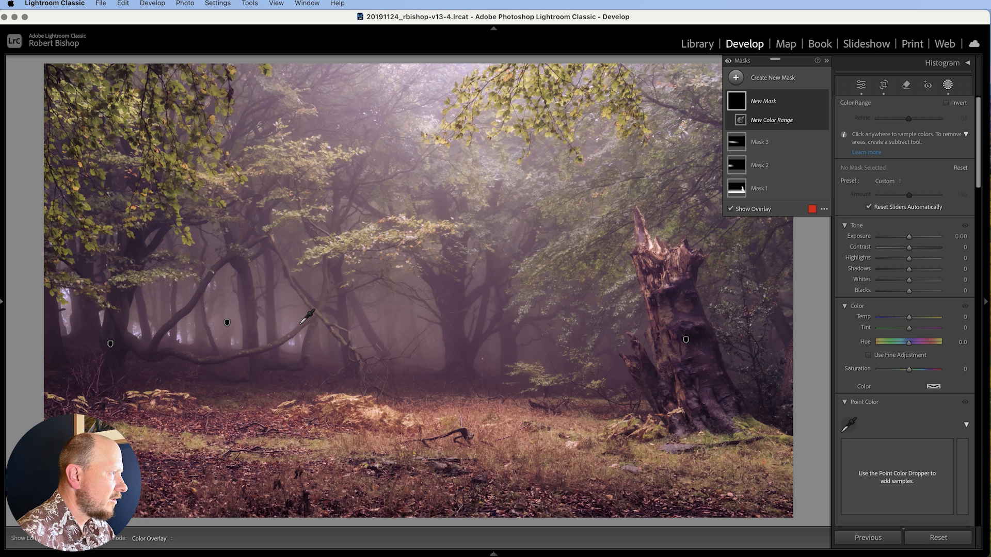
pyautogui.click(408, 329)
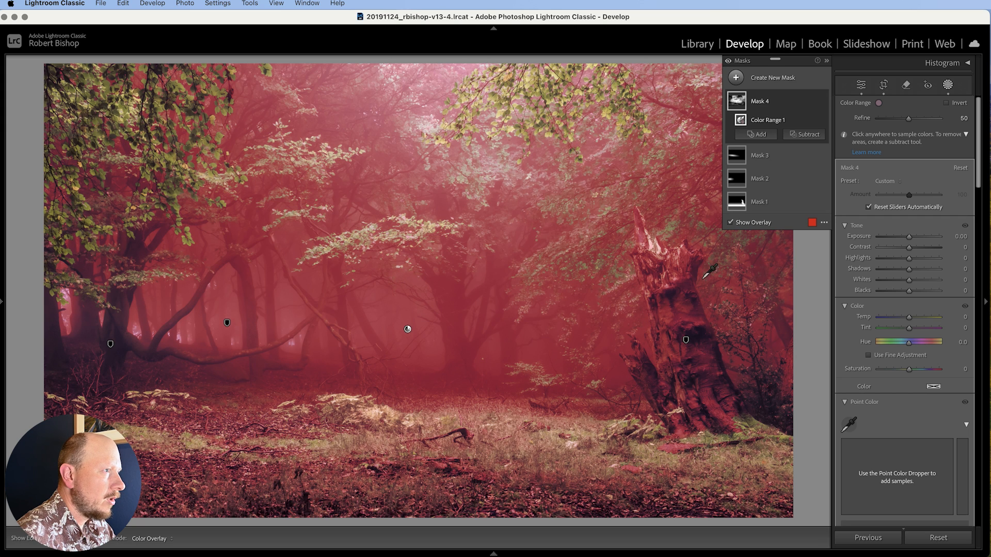
pyautogui.moveTo(909, 195); pyautogui.dragTo(887, 197)
pyautogui.moveTo(909, 119); pyautogui.dragTo(889, 120)
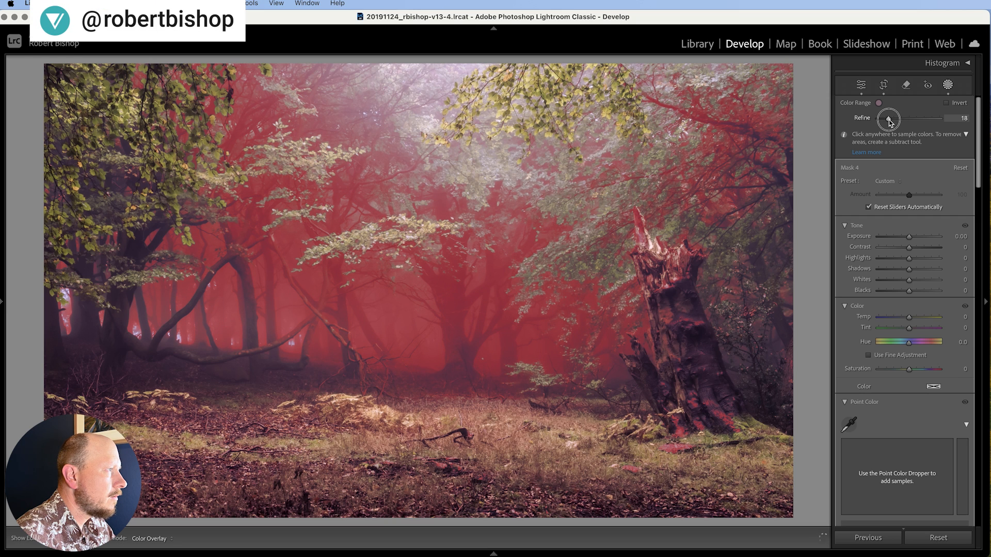
pyautogui.moveTo(888, 120); pyautogui.dragTo(889, 120)
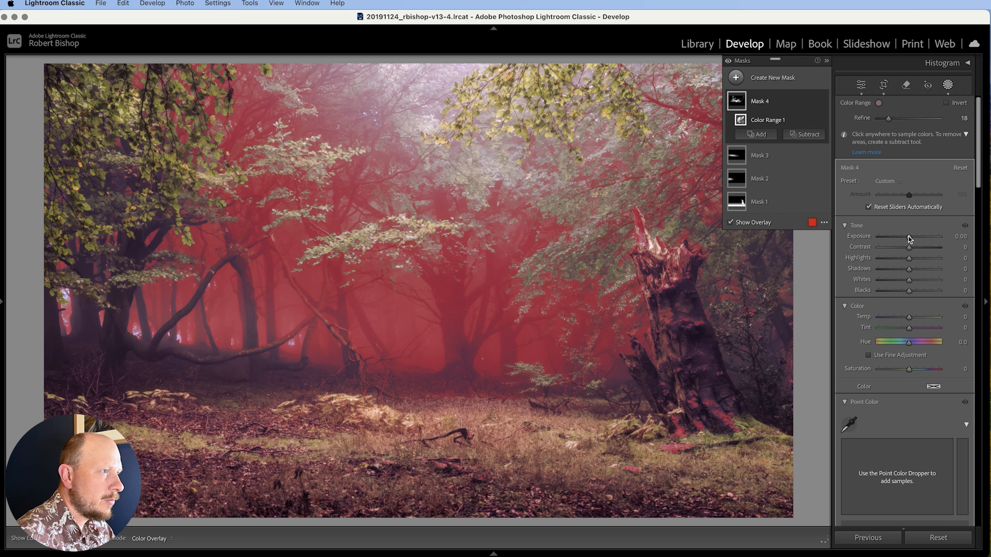
# Step: Set the mist color range mask's Exposure to 0.24, Highlights to 3 and Whites to 8
pyautogui.moveTo(909, 239); pyautogui.dragTo(910, 240)
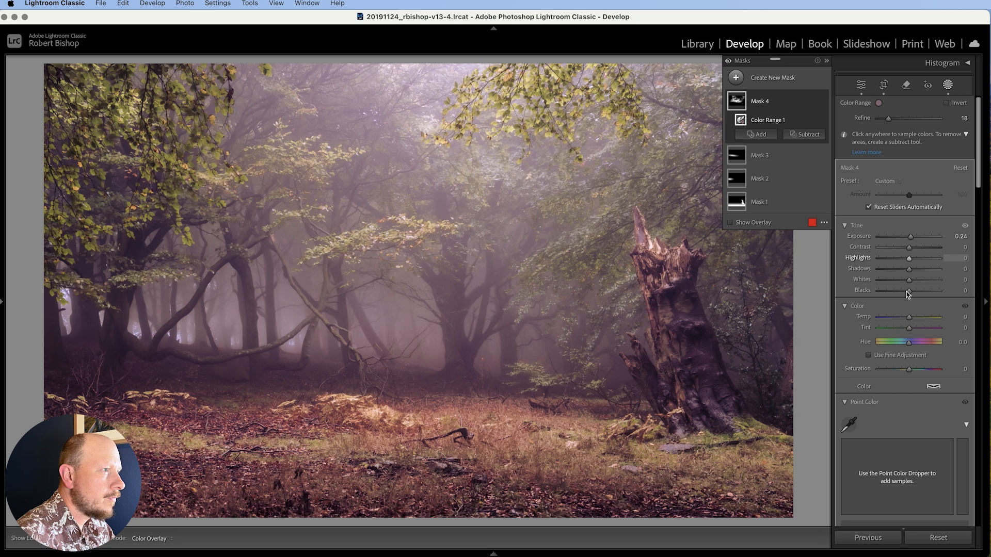
pyautogui.moveTo(908, 279); pyautogui.dragTo(910, 261)
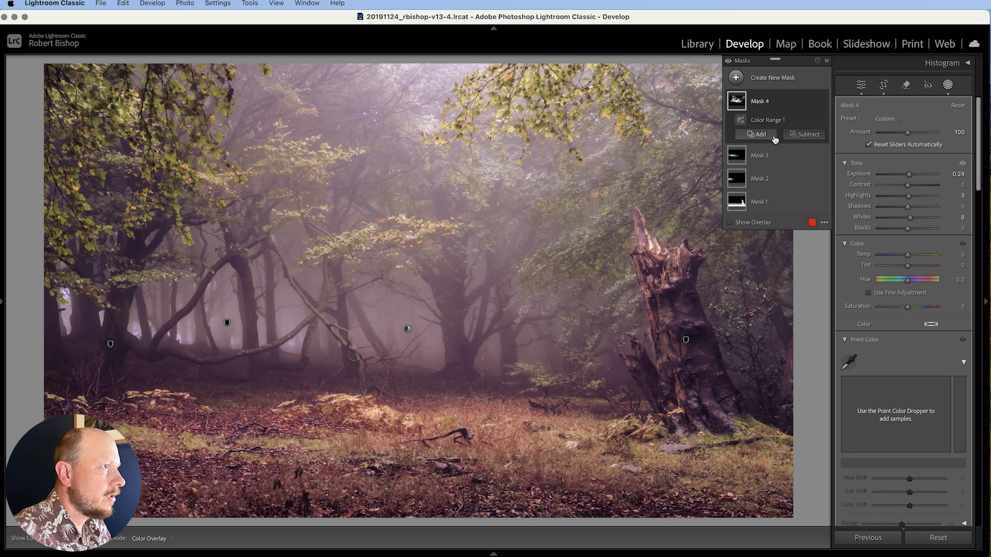
# Step: Subtract a large radial gradient from the mist mask, covering the bright upper canopy down to about the top of the stump
pyautogui.click(808, 135)
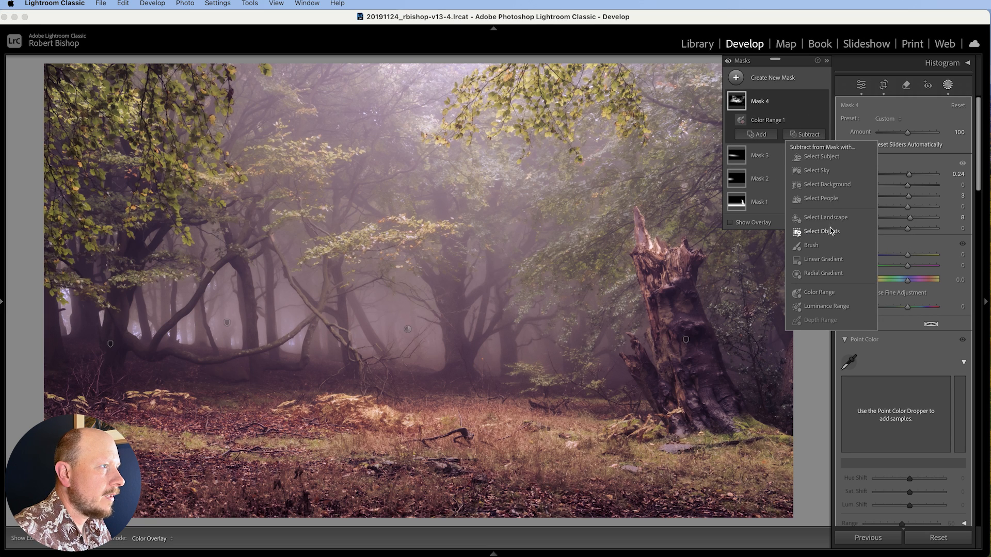
pyautogui.click(831, 275)
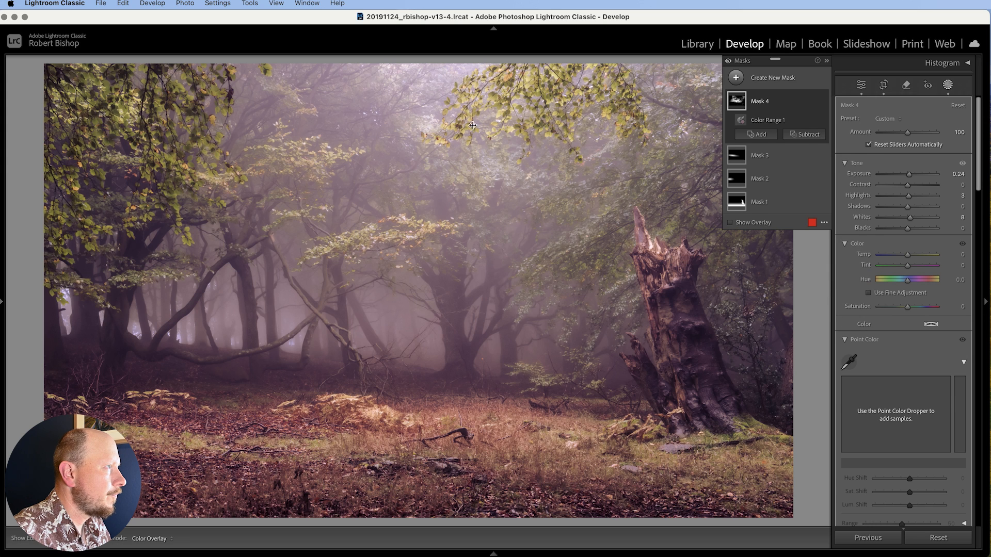
pyautogui.moveTo(472, 125); pyautogui.dragTo(751, 265)
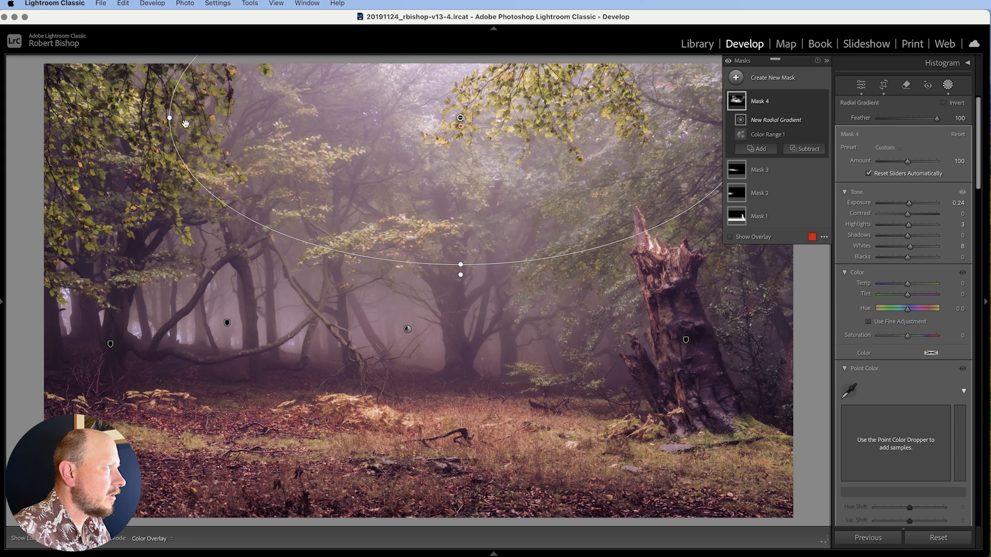
pyautogui.moveTo(170, 117); pyautogui.dragTo(143, 117)
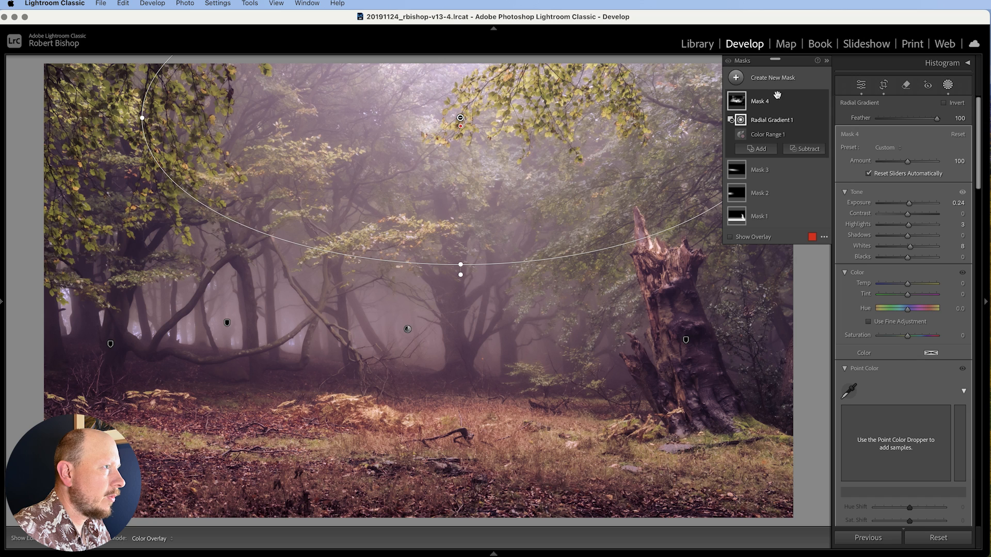
pyautogui.click(822, 121)
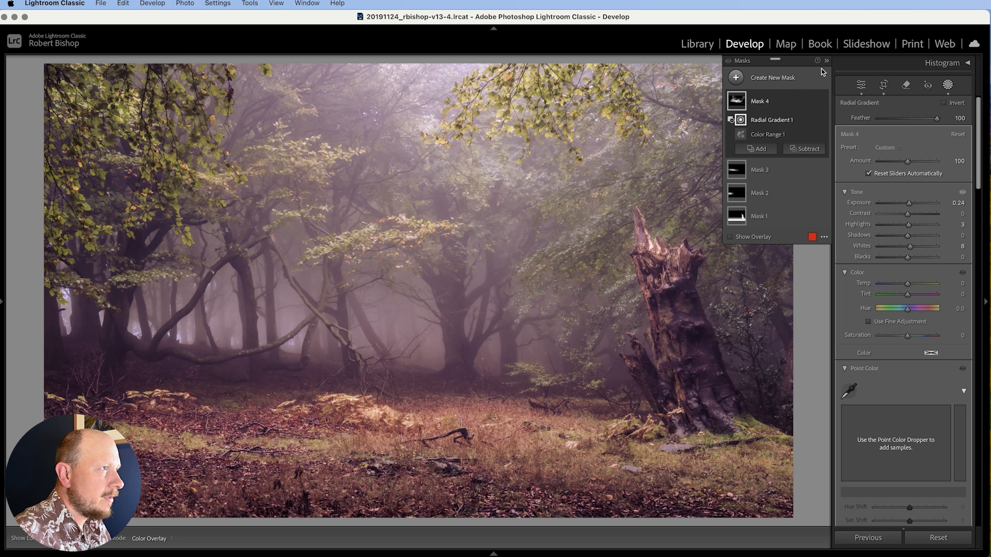
pyautogui.moveTo(806, 103)
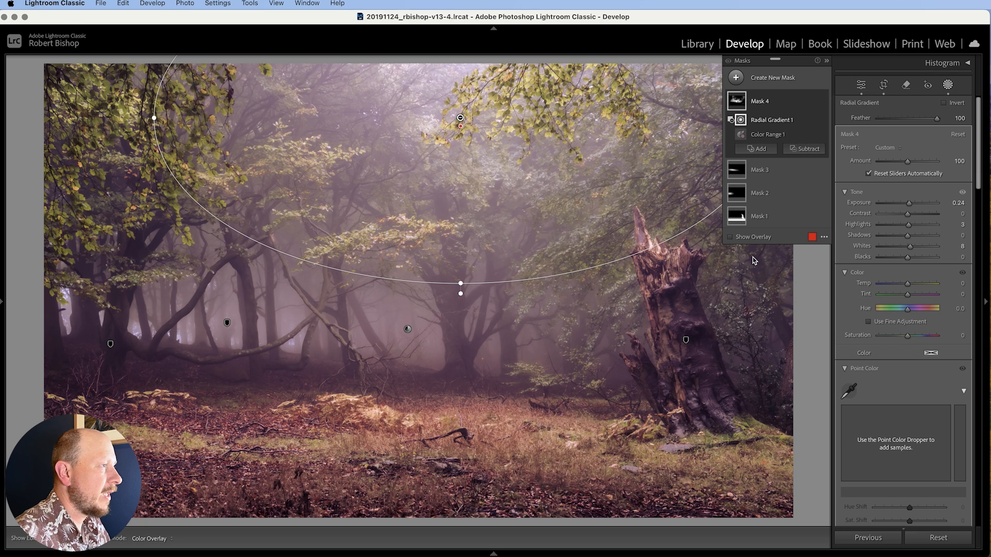
# Step: Create a brush mask and paint small strokes over the stump's lower bark ridges, middle knot, jagged top and side branch
pyautogui.click(737, 78)
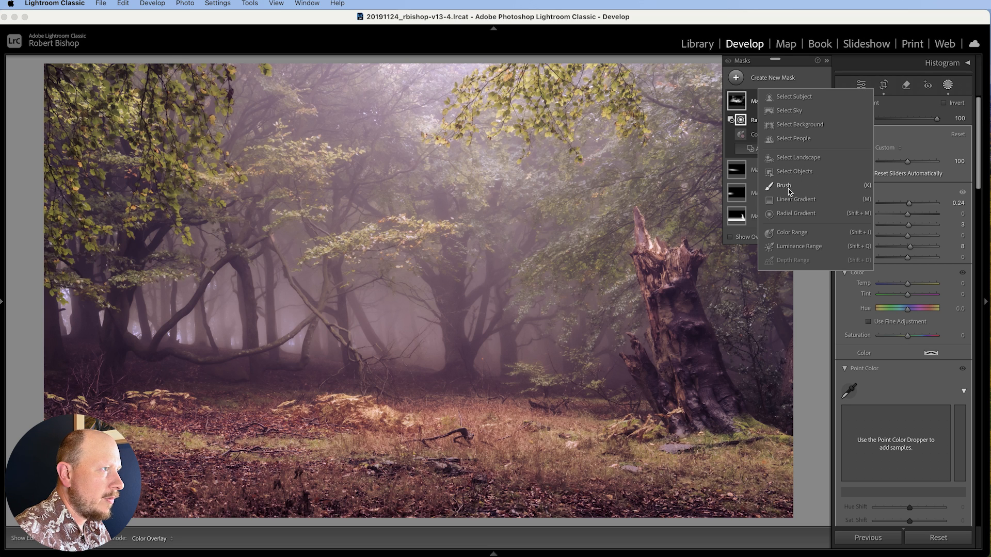
pyautogui.click(784, 185)
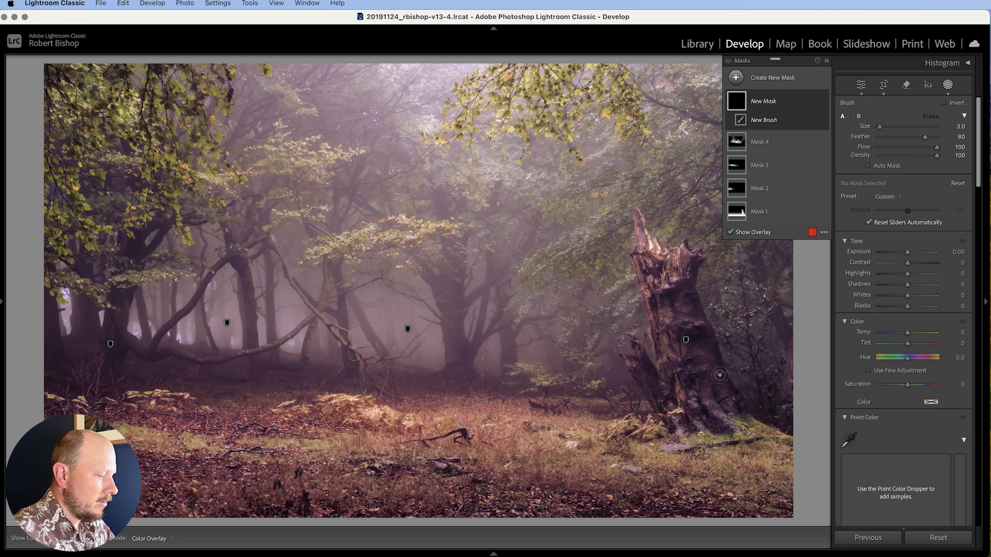
pyautogui.press('[')
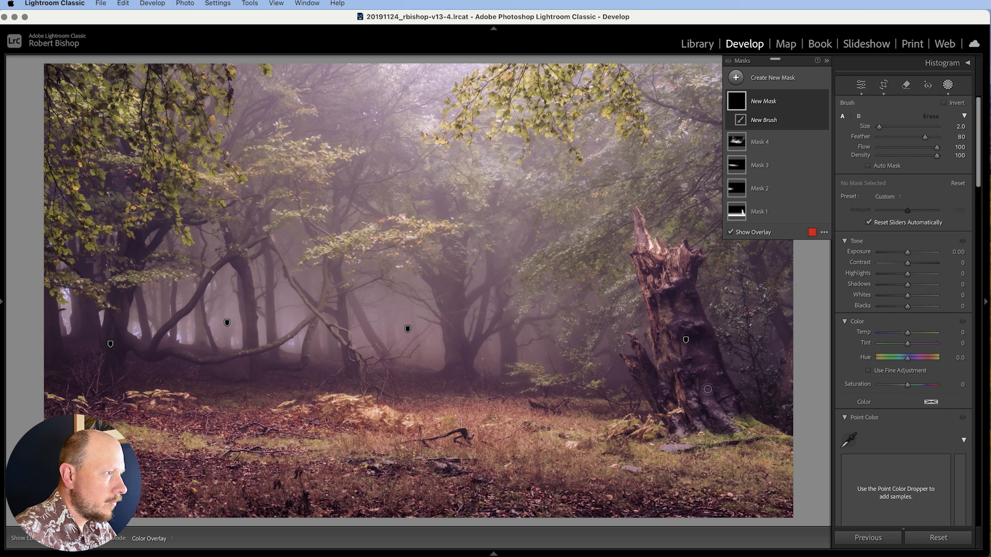
pyautogui.moveTo(707, 387)
pyautogui.mouseDown()
pyautogui.moveTo(731, 427)
pyautogui.moveTo(721, 378)
pyautogui.moveTo(734, 420)
pyautogui.moveTo(690, 390)
pyautogui.moveTo(702, 431)
pyautogui.moveTo(711, 428)
pyautogui.moveTo(676, 416)
pyautogui.moveTo(667, 391)
pyautogui.moveTo(634, 370)
pyautogui.moveTo(649, 394)
pyautogui.moveTo(641, 351)
pyautogui.moveTo(677, 366)
pyautogui.moveTo(704, 385)
pyautogui.mouseUp()
pyautogui.press('[')
pyautogui.press(']')
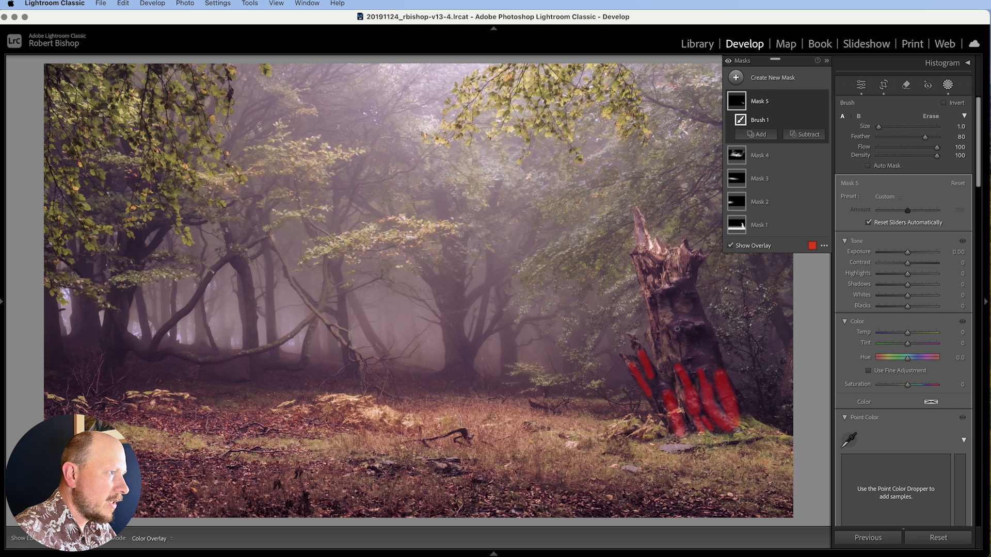
pyautogui.moveTo(677, 328)
pyautogui.mouseDown()
pyautogui.moveTo(686, 317)
pyautogui.moveTo(702, 320)
pyautogui.moveTo(686, 330)
pyautogui.mouseUp()
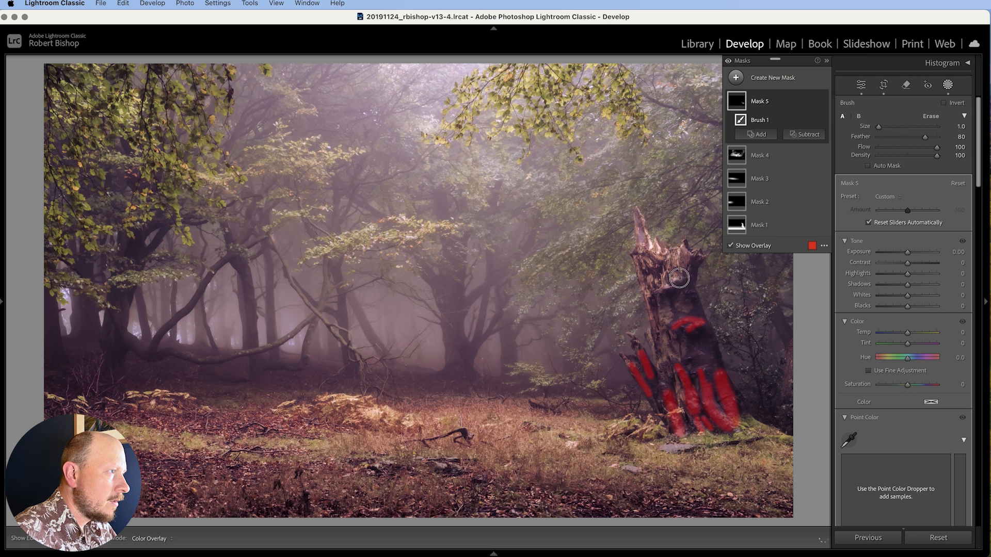
pyautogui.moveTo(675, 283)
pyautogui.mouseDown()
pyautogui.moveTo(673, 274)
pyautogui.moveTo(661, 282)
pyautogui.moveTo(637, 248)
pyautogui.mouseUp()
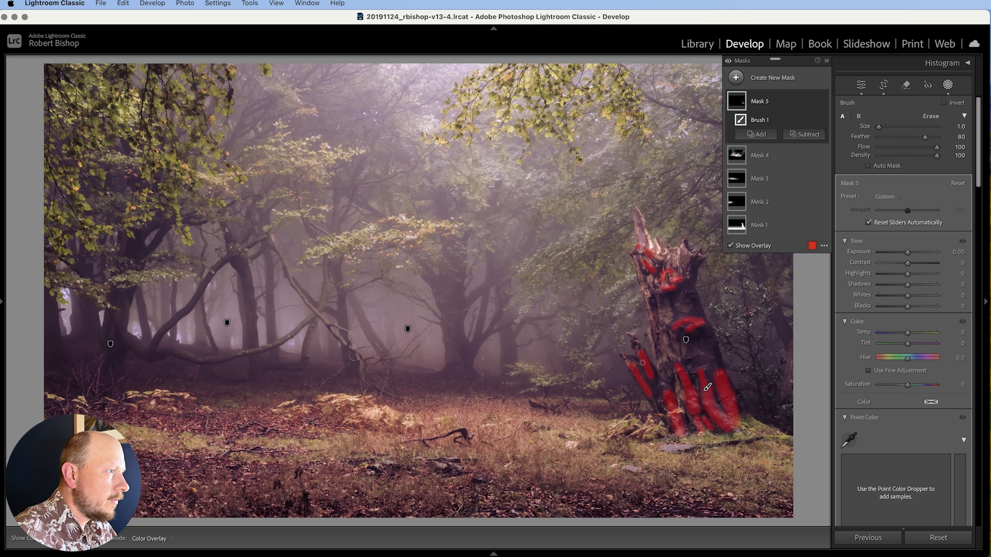
pyautogui.moveTo(654, 377); pyautogui.dragTo(635, 342)
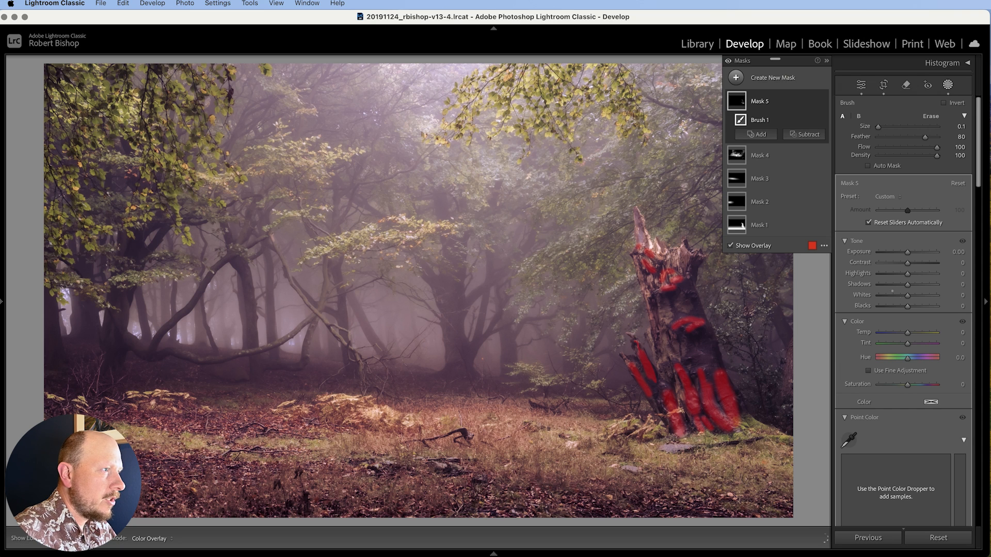
# Step: Set the stump brush mask's Exposure to 0.22, Highlights to 13, Whites to 7 and Temp to 21
pyautogui.moveTo(908, 254); pyautogui.dragTo(912, 299)
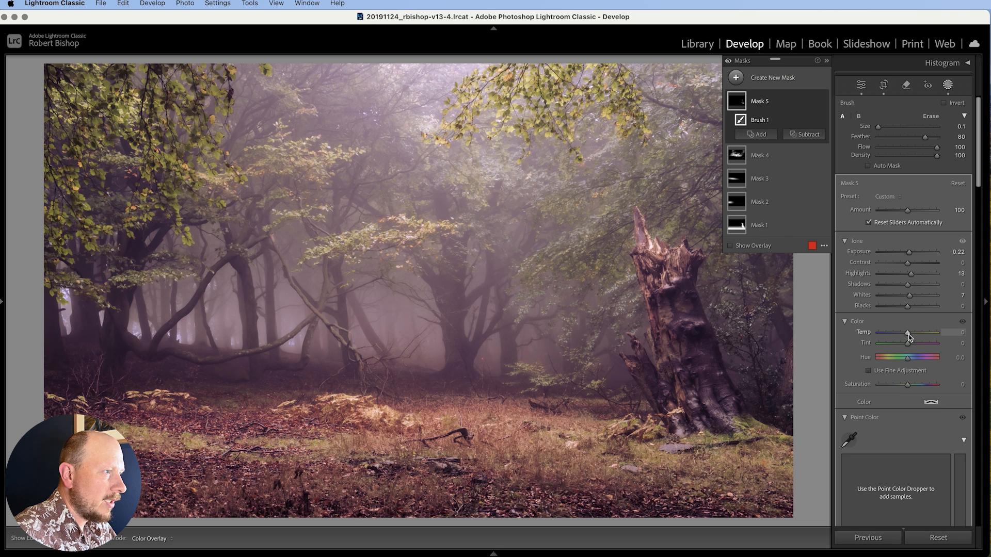
pyautogui.moveTo(909, 337); pyautogui.dragTo(915, 336)
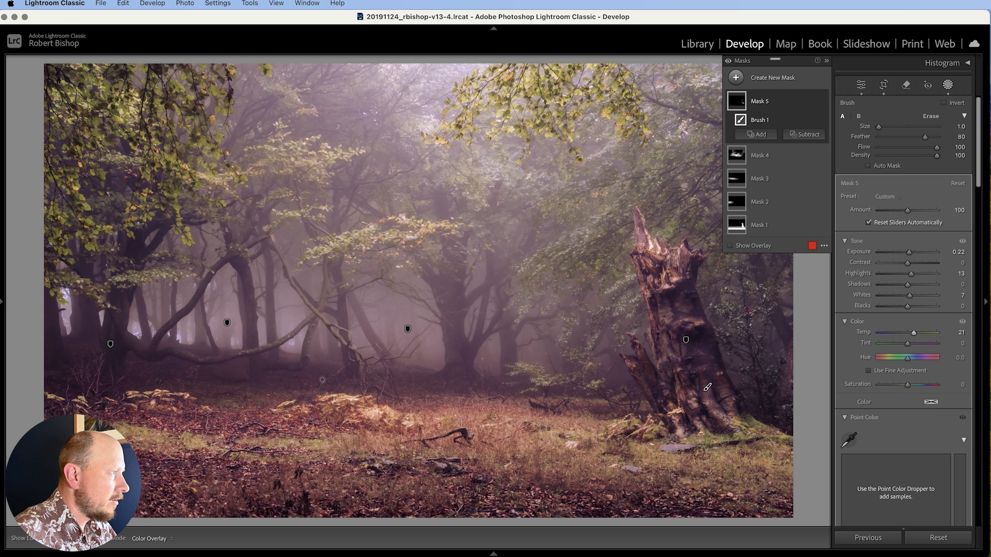
# Step: Extend the brush mask along the curving branches in front of the misty left trunks, using a brush size of about 1.0
pyautogui.press(']')
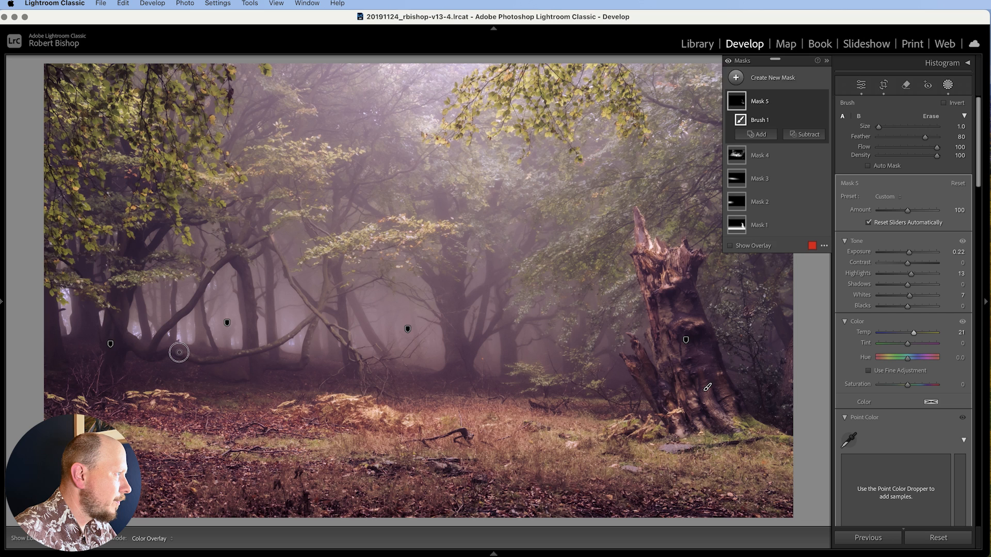
pyautogui.moveTo(183, 354)
pyautogui.mouseDown()
pyautogui.moveTo(244, 355)
pyautogui.moveTo(229, 356)
pyautogui.moveTo(325, 323)
pyautogui.moveTo(348, 344)
pyautogui.mouseUp()
pyautogui.press(']')
pyautogui.press('[')
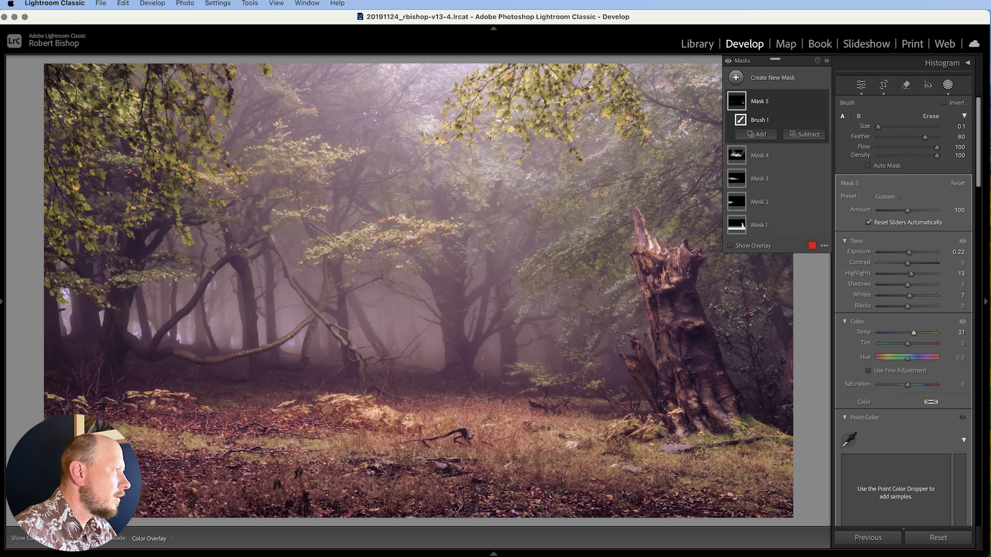
pyautogui.press(']')
pyautogui.press(']')
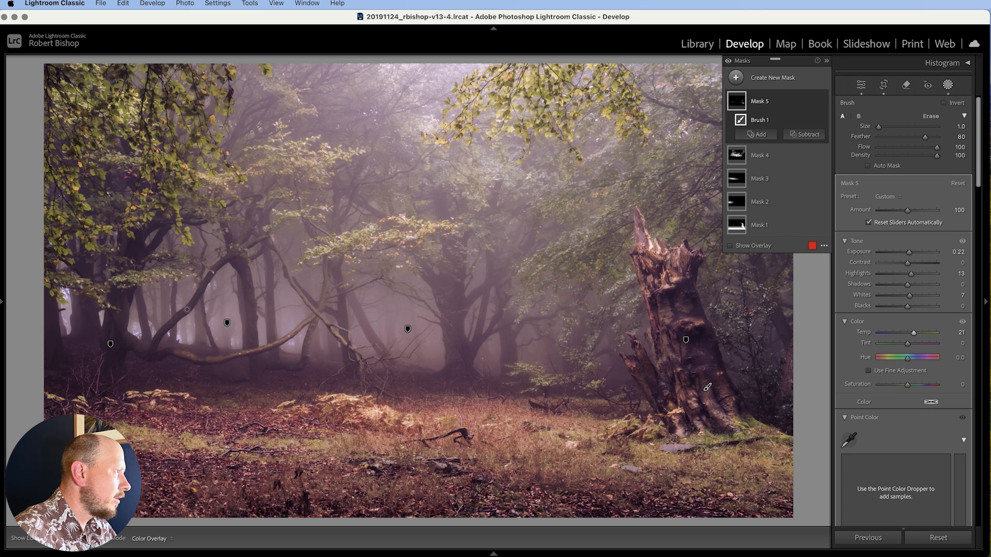
pyautogui.moveTo(187, 310); pyautogui.dragTo(153, 344)
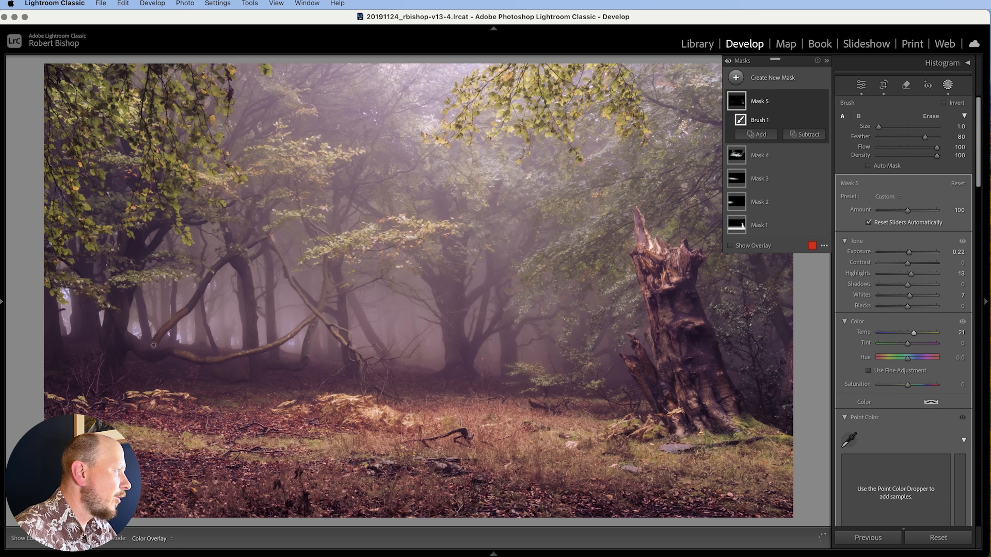